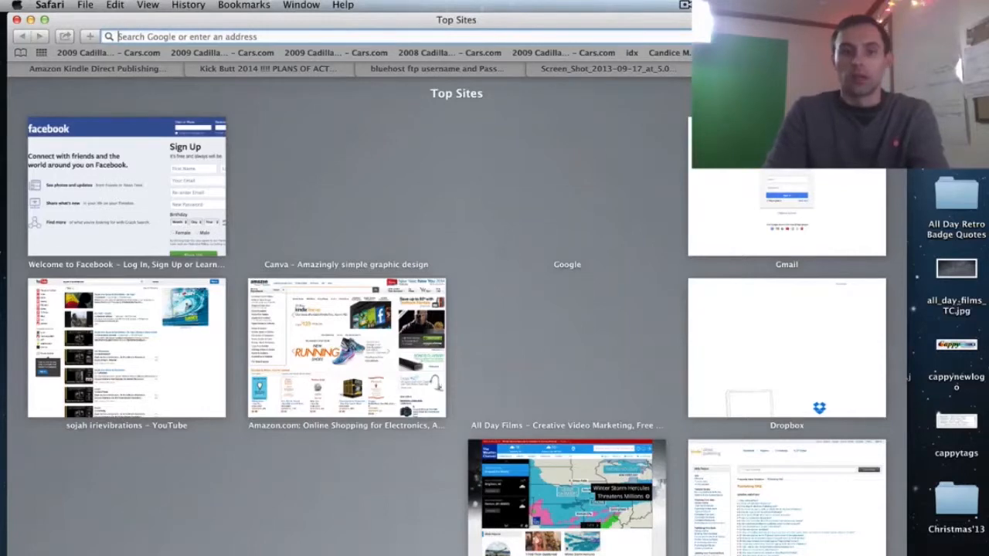
- Load the Bluehost website and log in to the hosting account with the saved credentials
type("host")
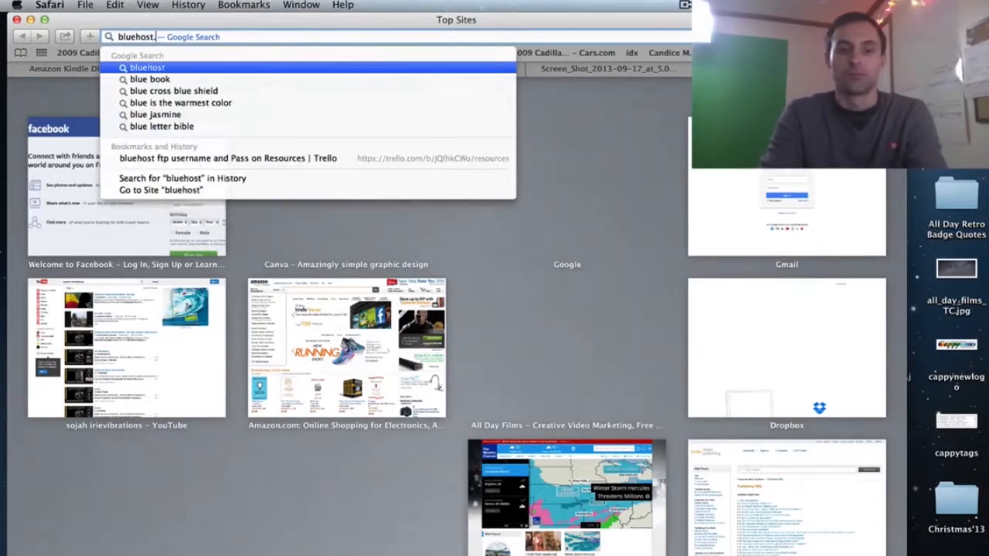
key("Return")
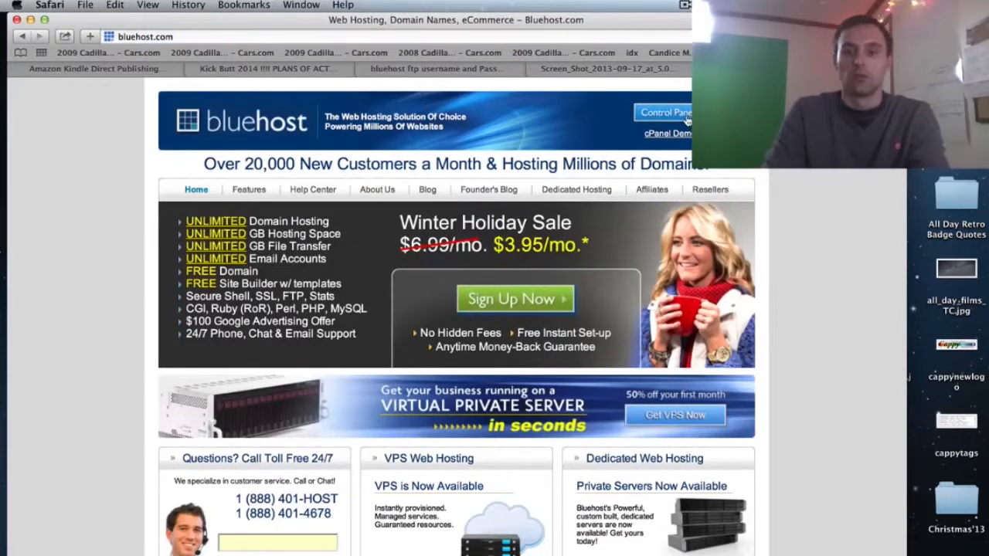
left_click(686, 116)
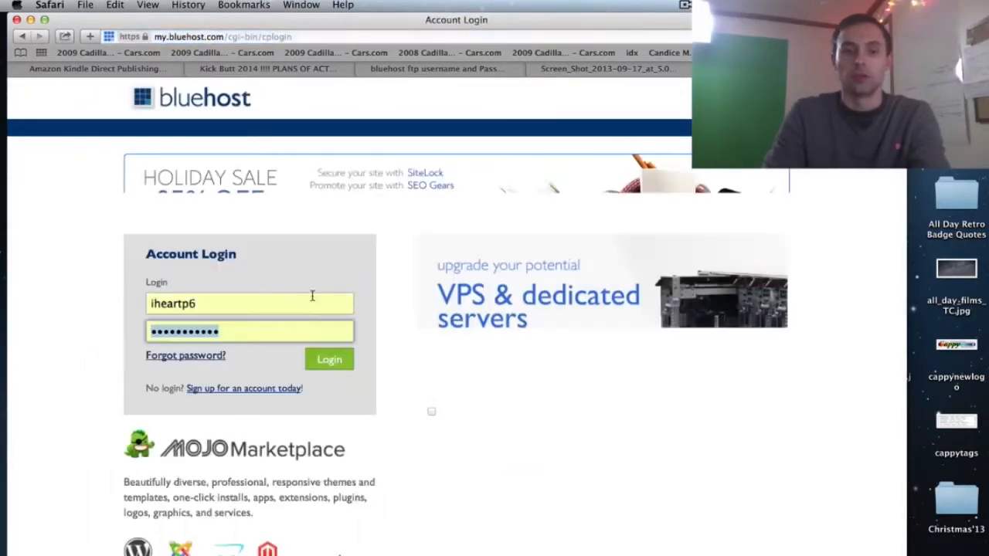
left_click(321, 361)
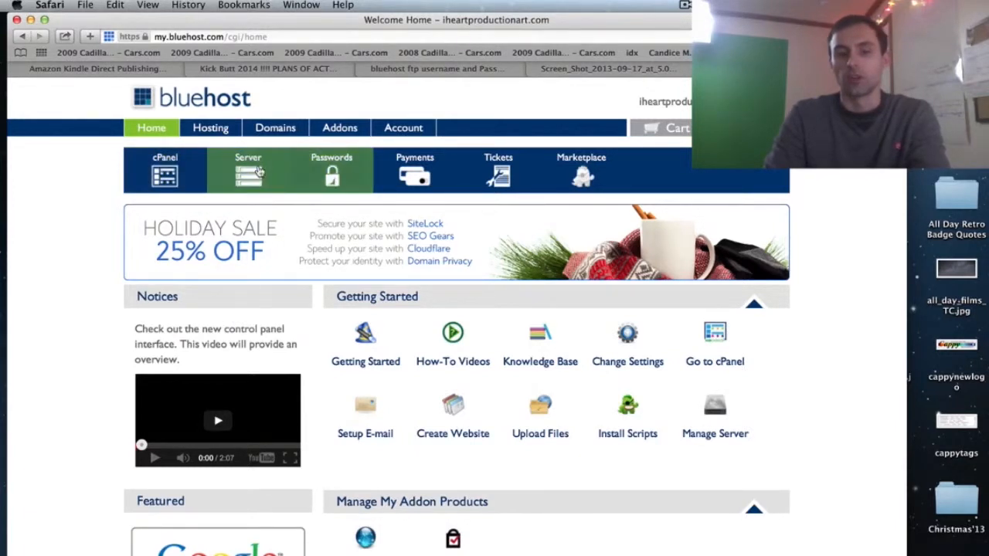
- Open cPanel, dismiss the welcome popup, and close the MOJO Marketplace tab opened by WordPress
left_click(187, 168)
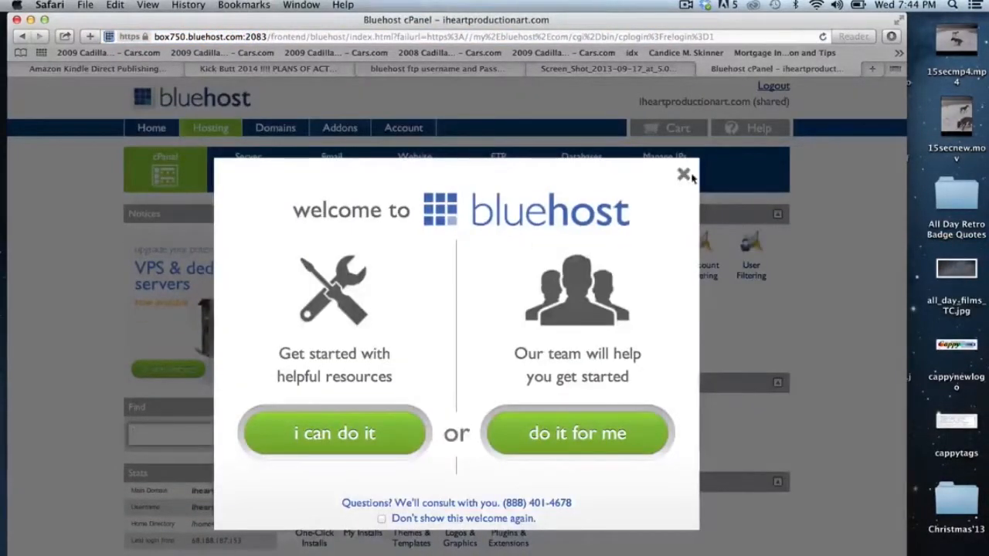
left_click(683, 176)
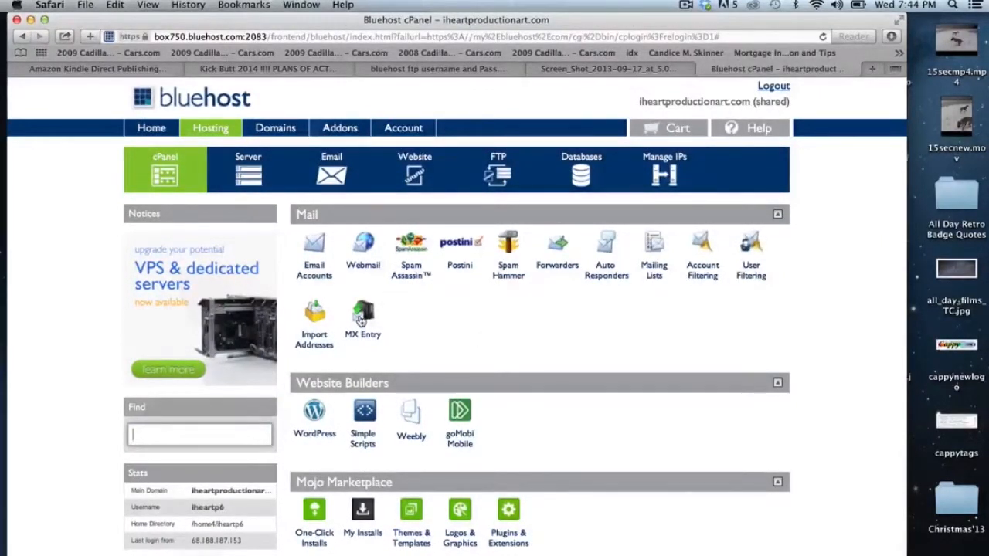
left_click(319, 417)
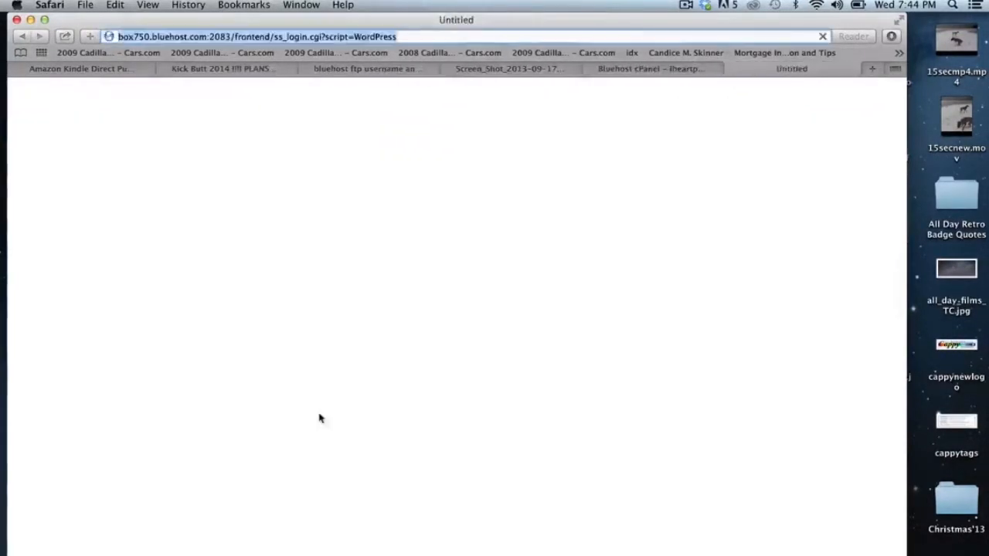
left_click(639, 71)
left_click(731, 71)
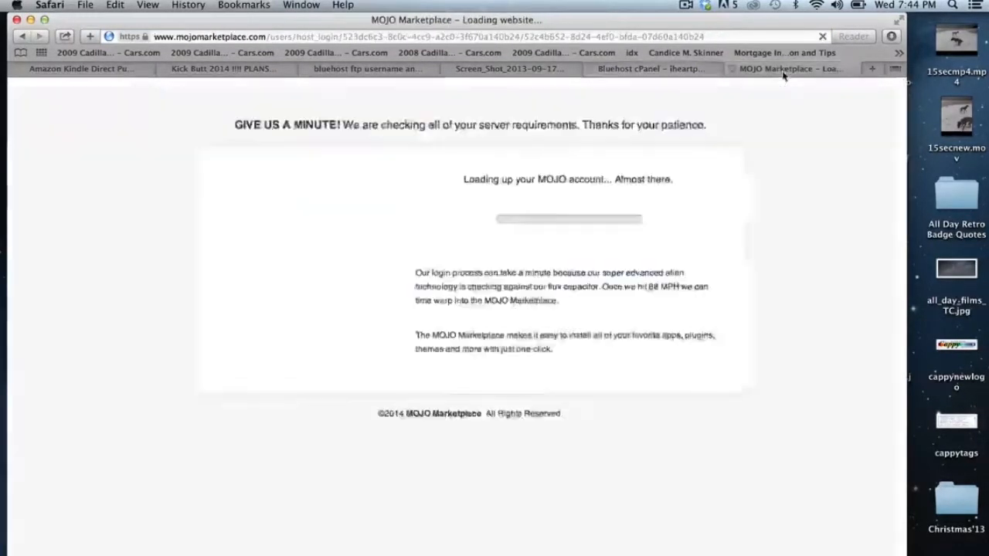
left_click(730, 70)
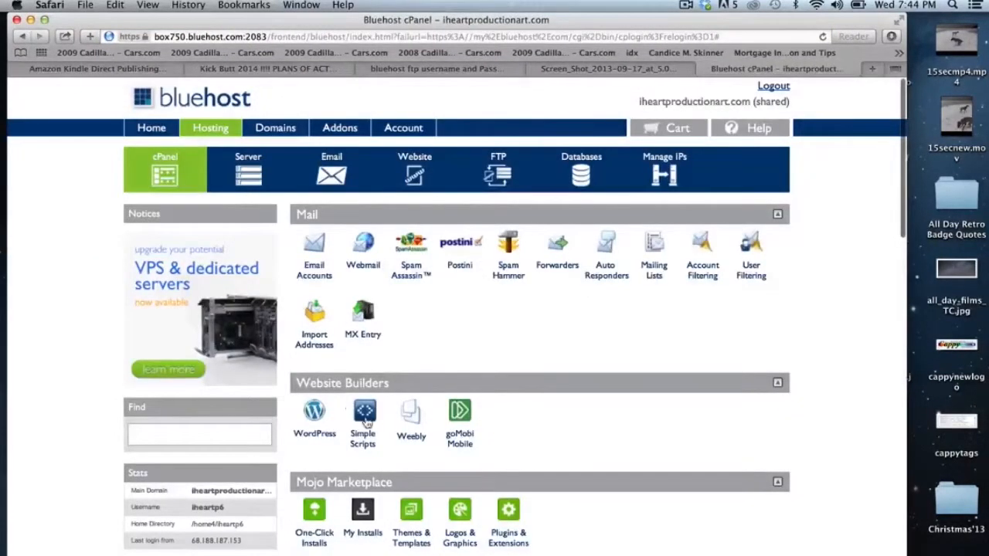
- Open Simple Scripts, browse the installable scripts, and select WordPress under Blogs
left_click(366, 417)
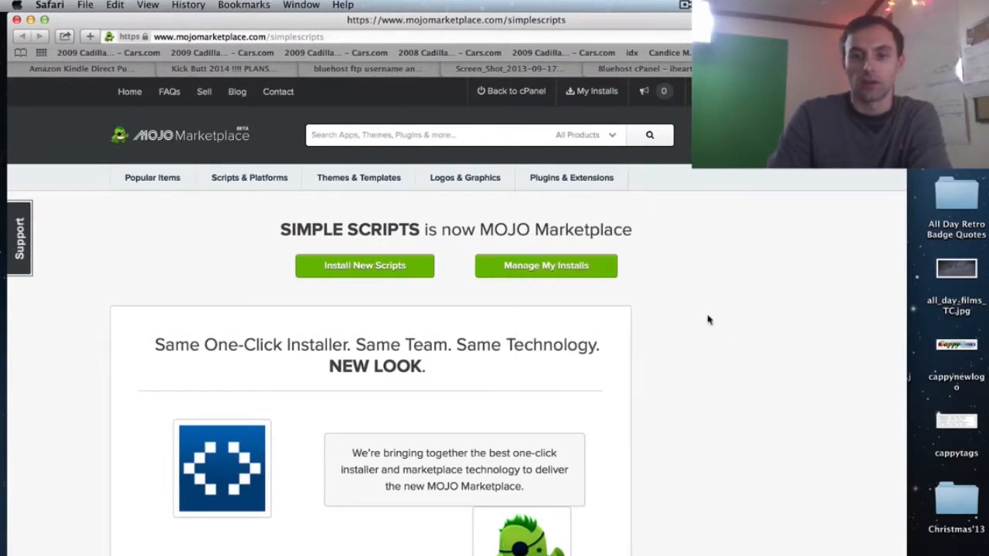
scroll(653, 488, "down", 2)
scroll(654, 488, "up", 2)
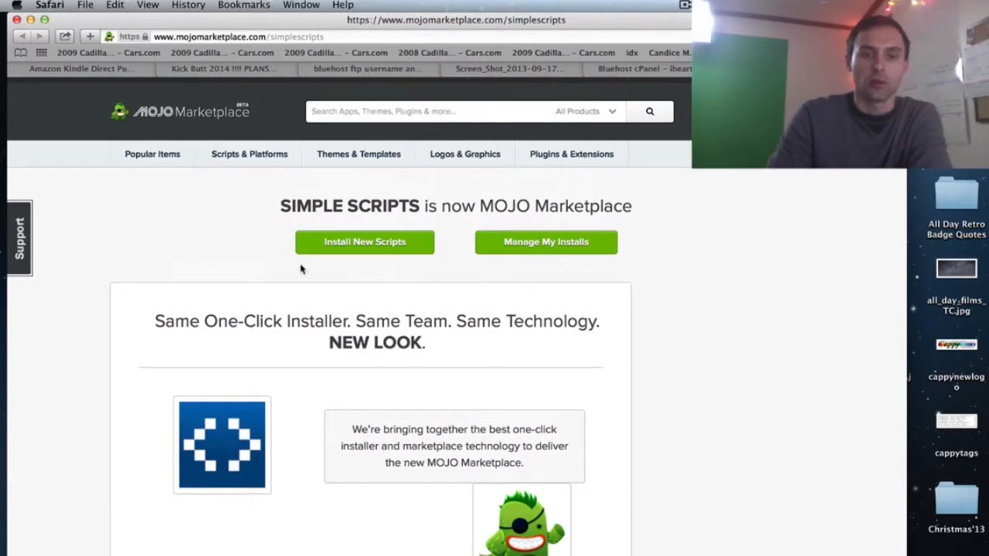
left_click(355, 246)
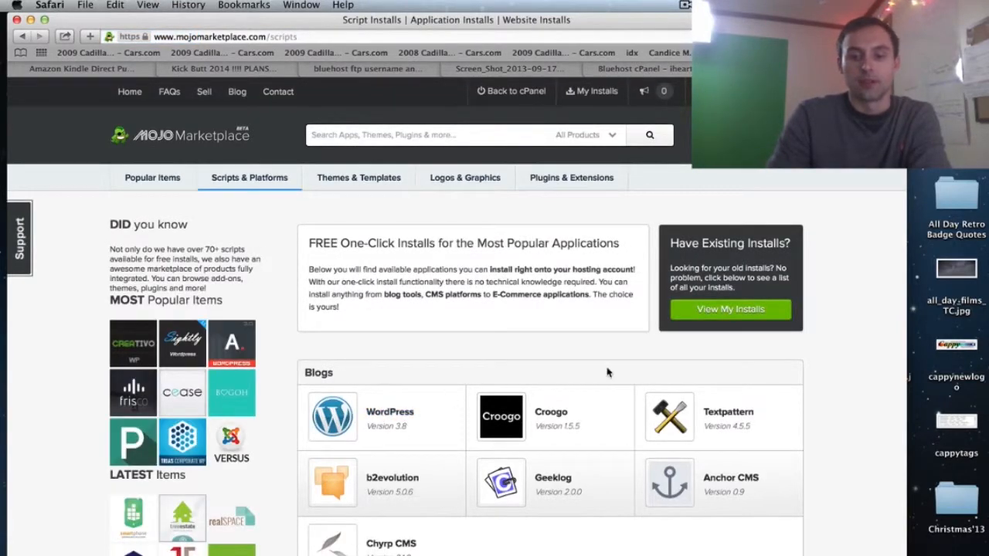
scroll(606, 373, "down", 4)
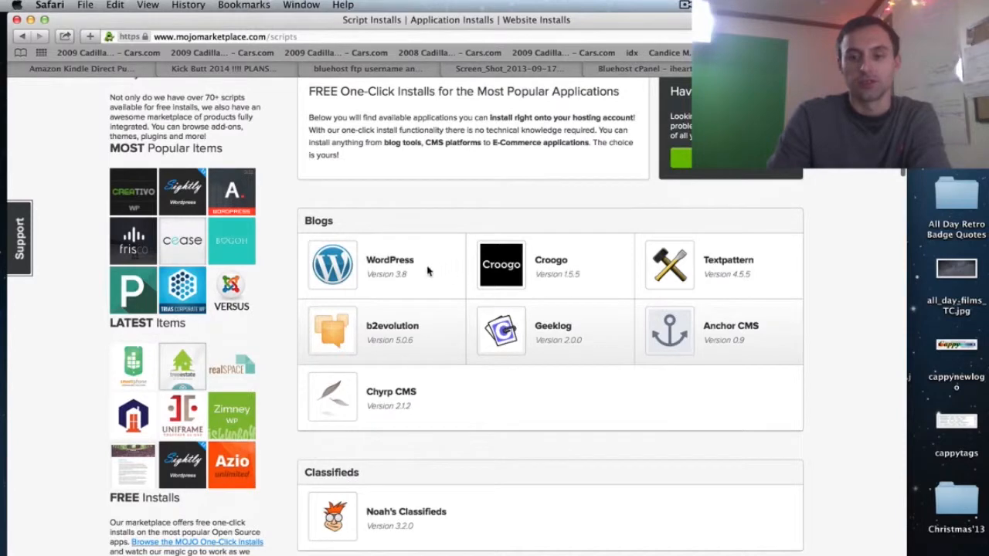
left_click(383, 263)
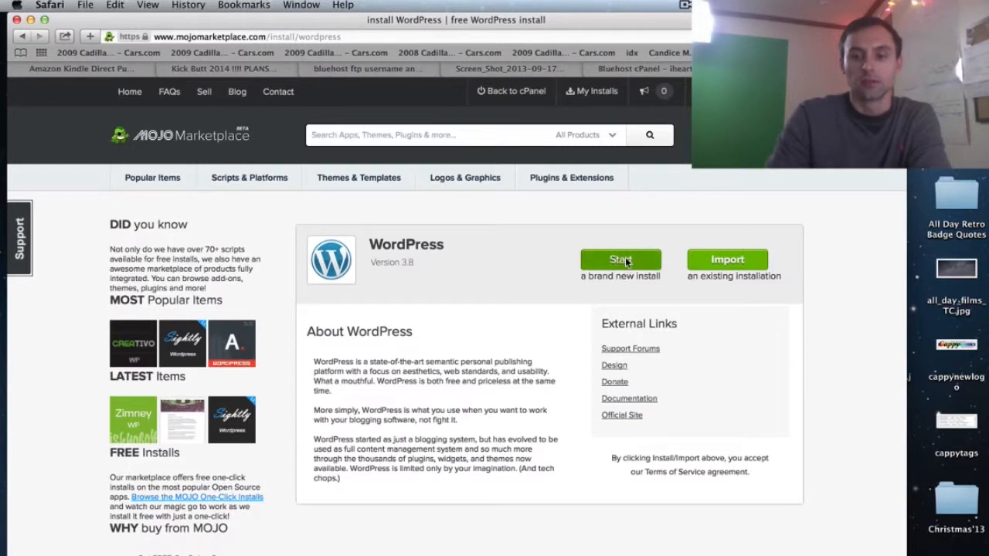
- Start a new WordPress install on iheartfilmproductions.com, check the domain, and allow overwriting existing files
left_click(625, 262)
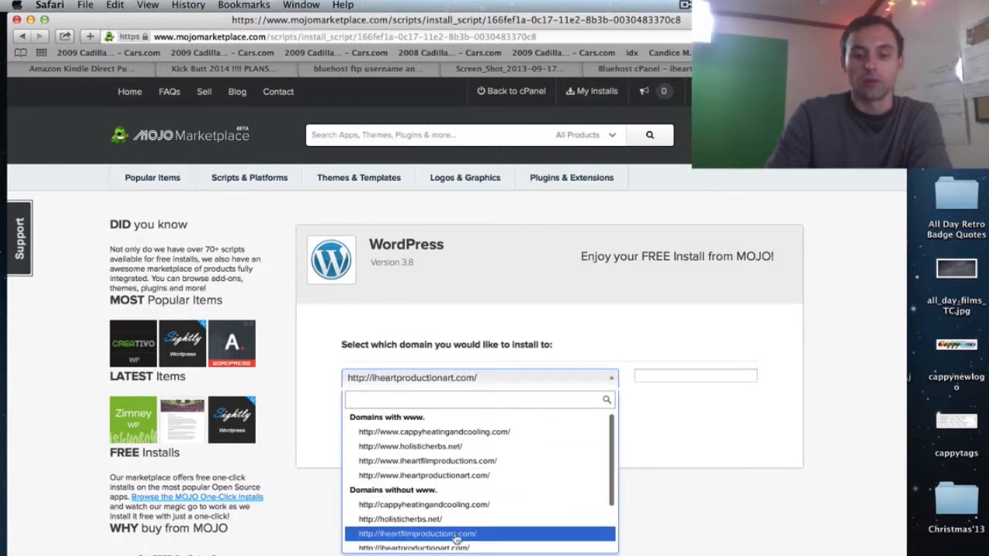
scroll(456, 533, "down", 2)
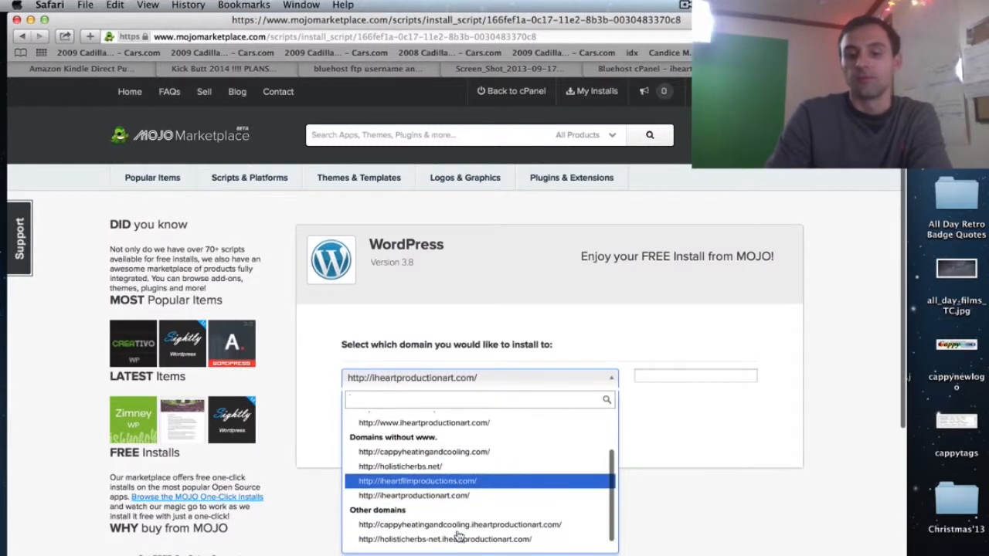
left_click(438, 482)
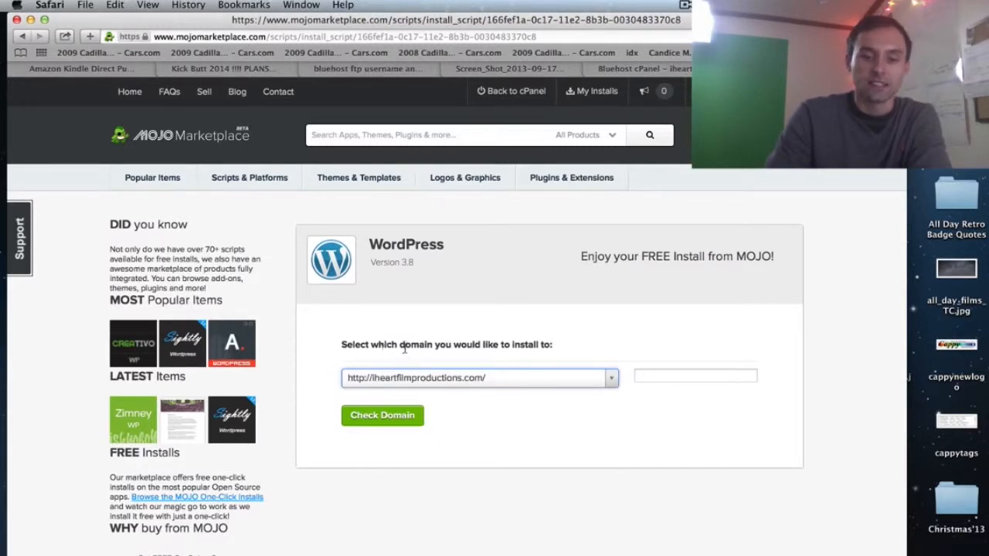
left_click(521, 382)
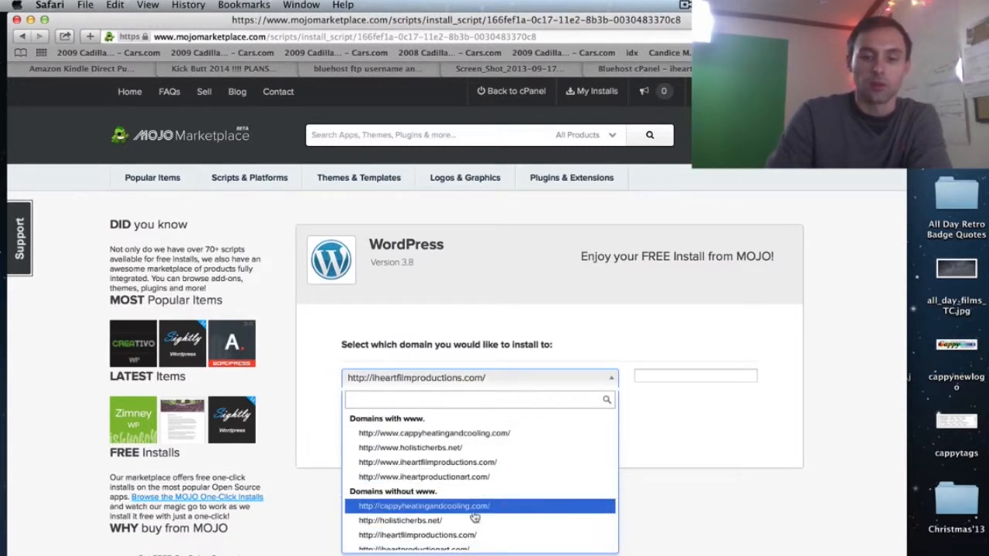
left_click(706, 437)
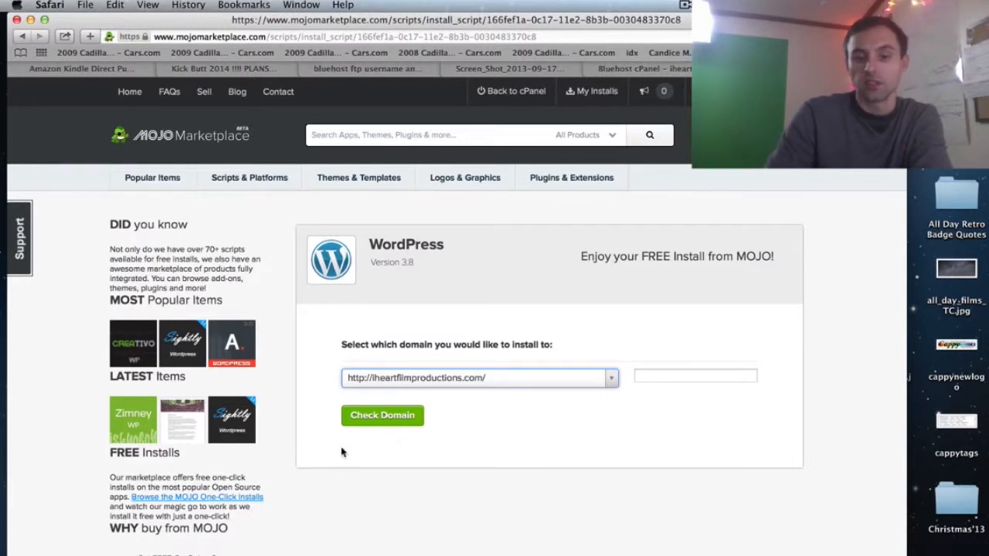
left_click(408, 421)
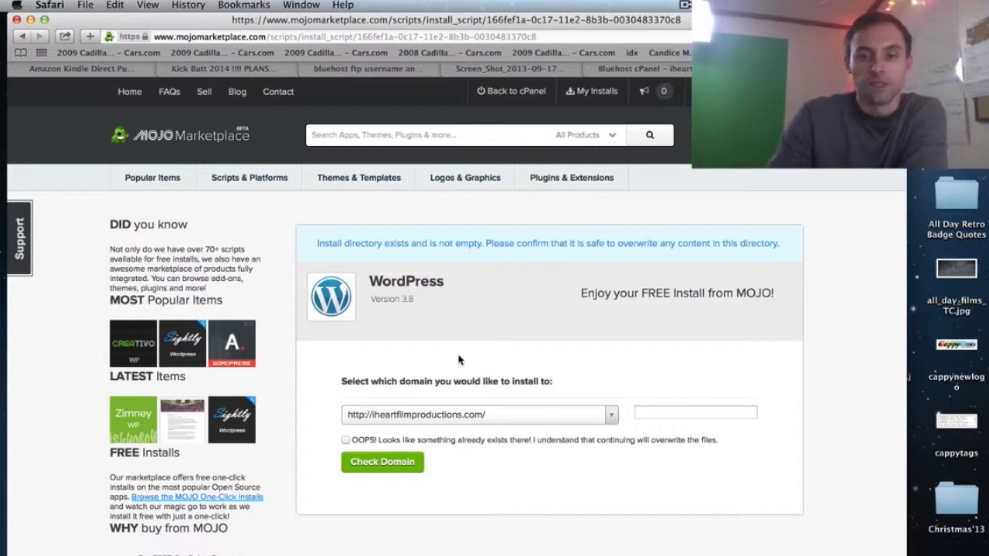
left_click(452, 442)
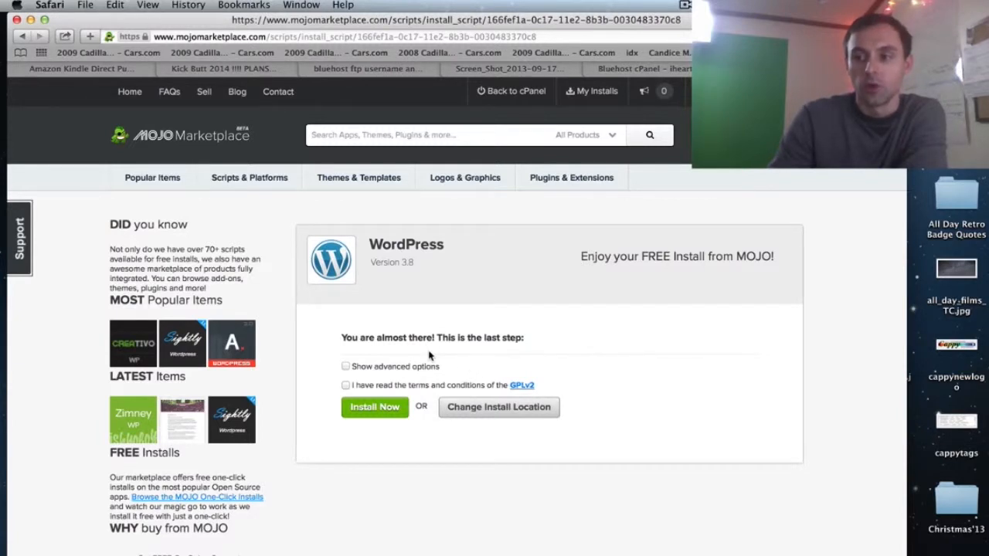
- Replace the site title 'My Blog' with 'iHeart Film Productions' and set the admin username
left_click(345, 368)
left_click_drag(400, 399, 359, 400)
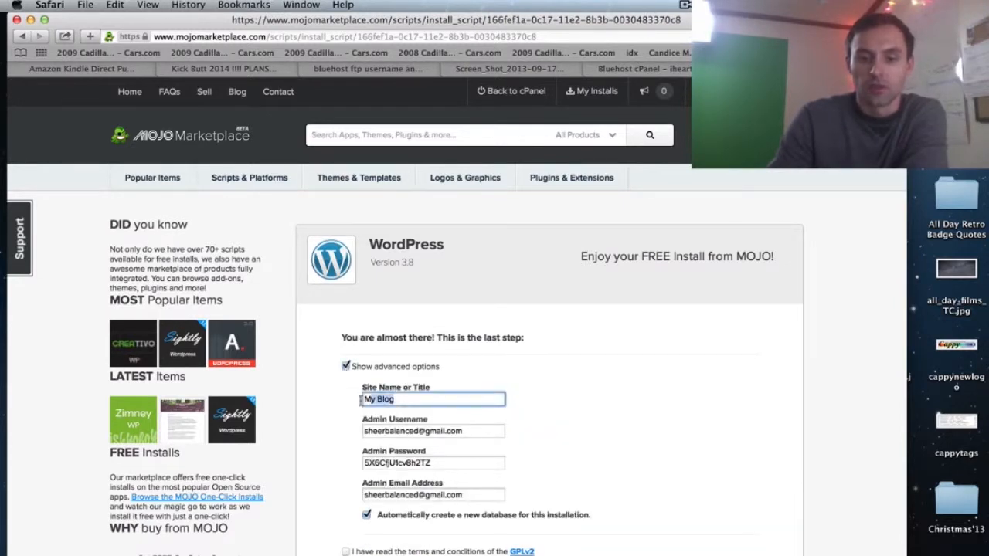
key("BackSpace")
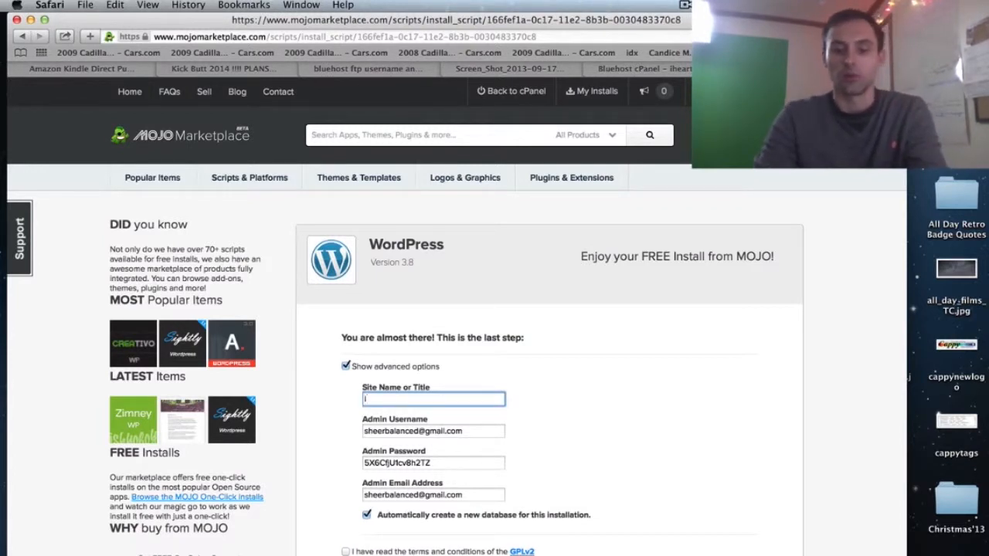
type("ihear")
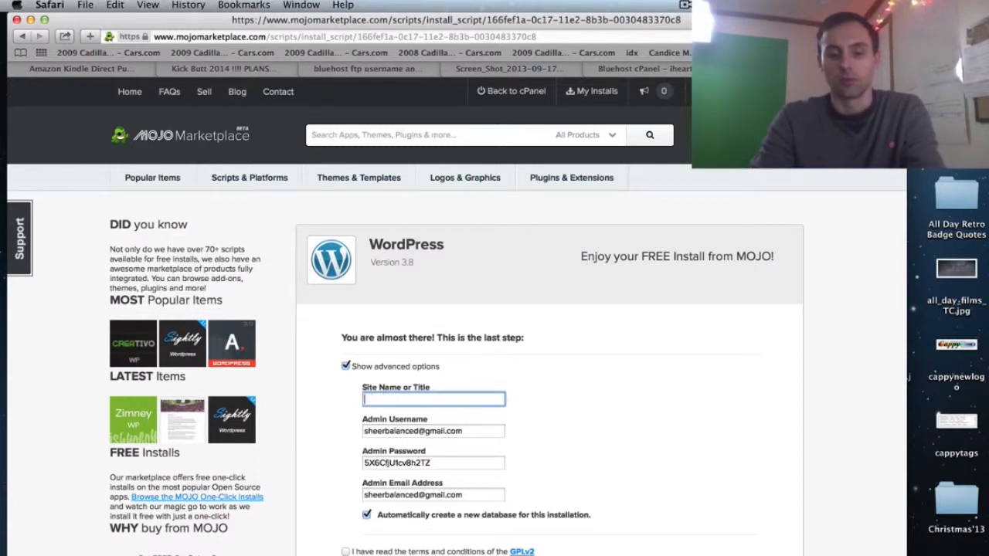
type("eart F")
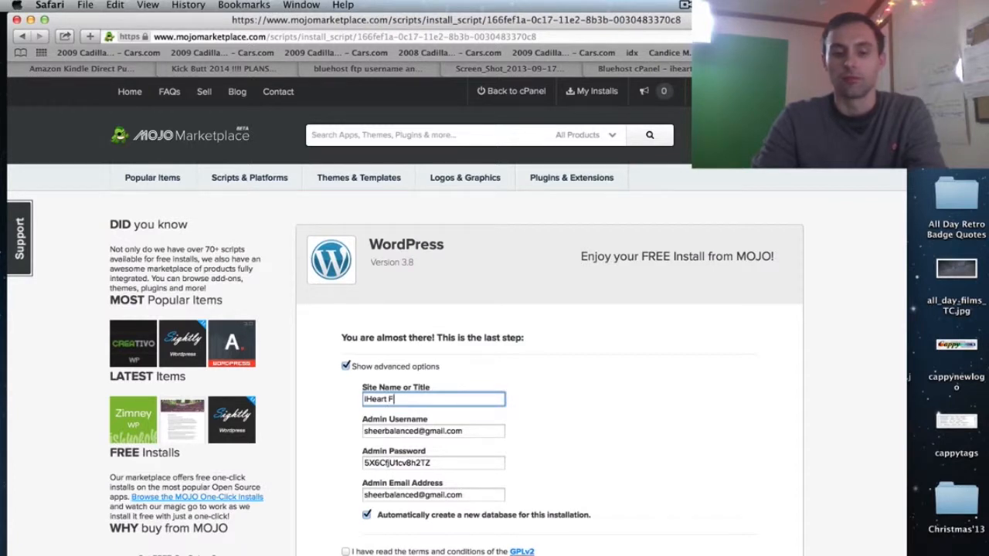
type("ilm Productions")
key("Tab")
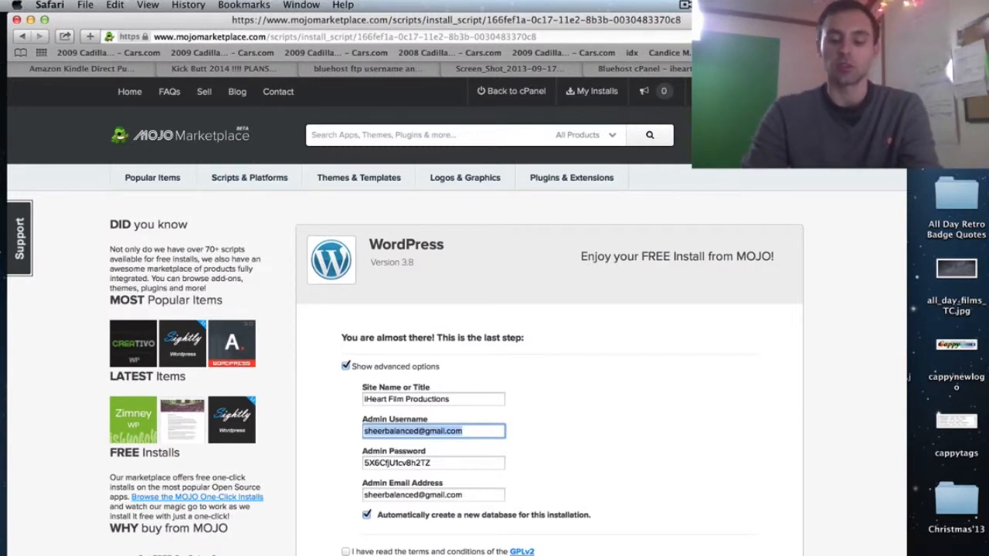
type("admin")
key("Tab")
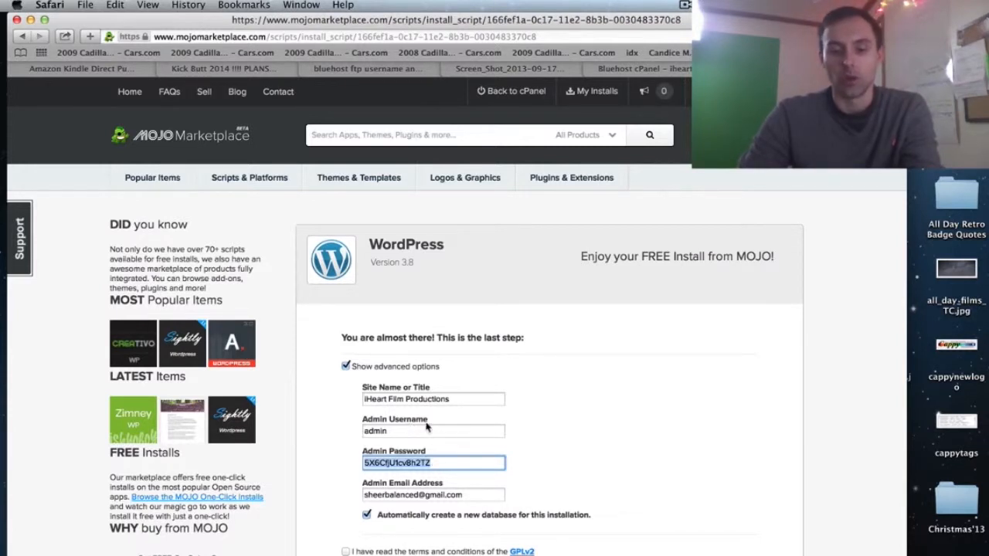
- Edit the generated admin password and replace the admin email with a new address
left_click(447, 464)
key("BackSpace")
key("BackSpace")
key("BackSpace")
key("BackSpace")
key("BackSpace")
key("BackSpace")
key("BackSpace")
key("BackSpace")
key("BackSpace")
key("BackSpace")
key("BackSpace")
key("BackSpace")
key("BackSpace")
key("BackSpace")
key("BackSpace")
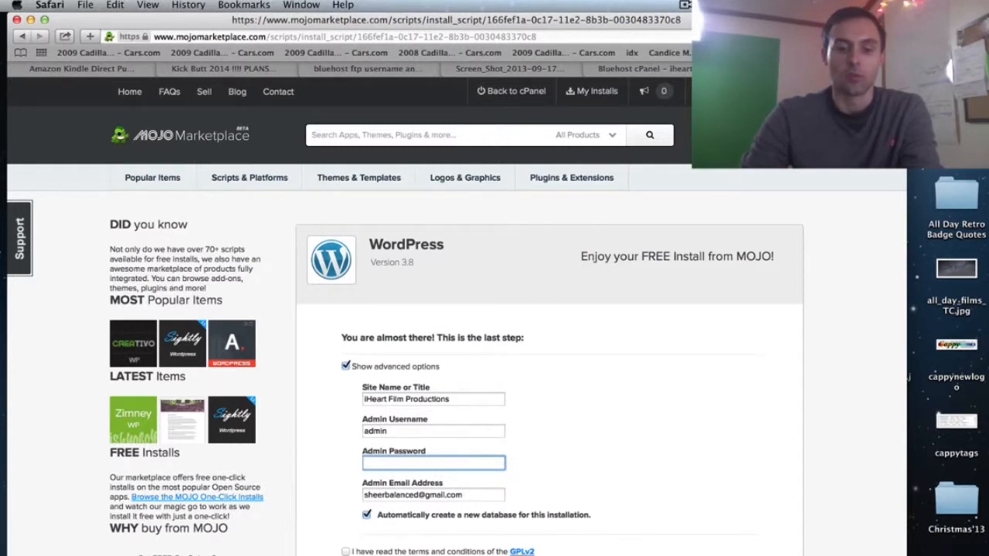
left_click(441, 488)
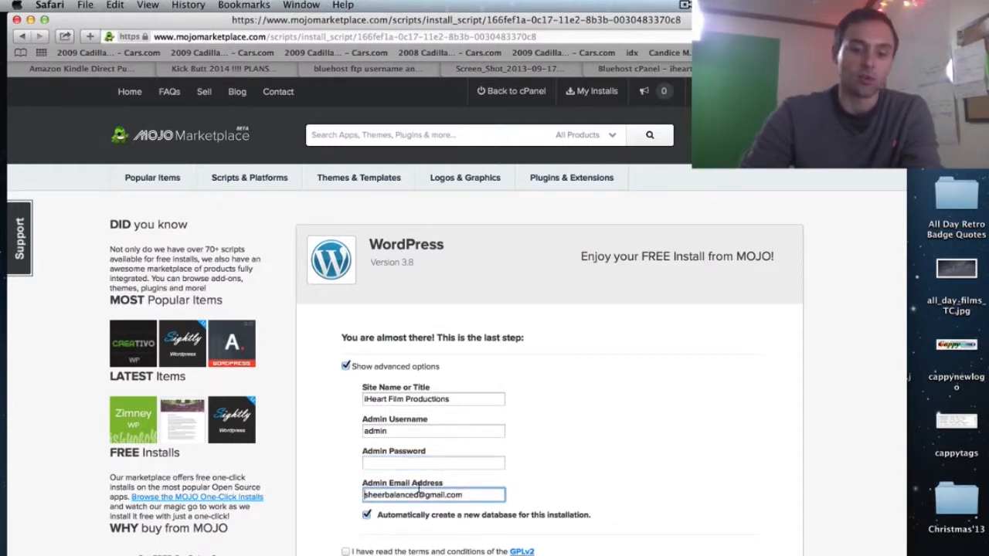
left_click_drag(476, 499, 394, 490)
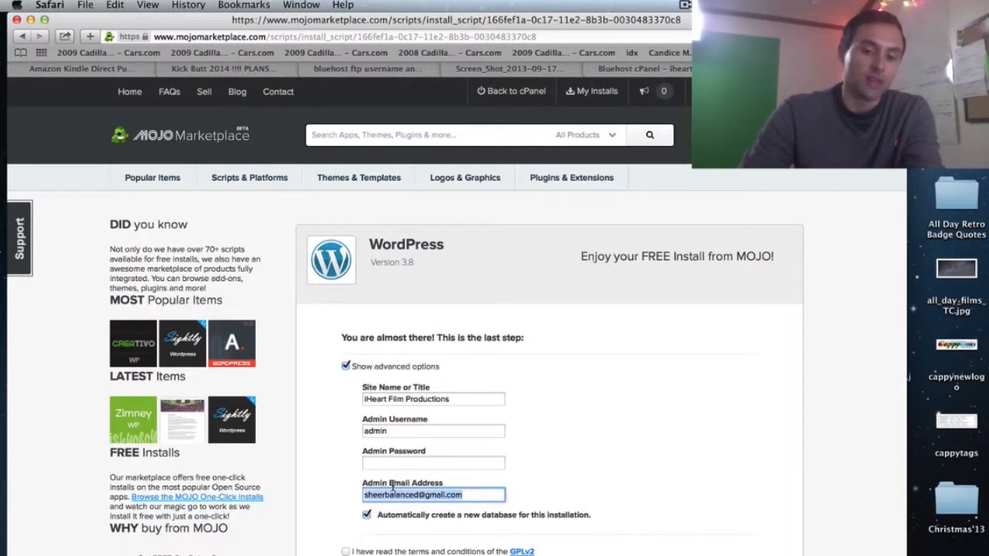
key("BackSpace")
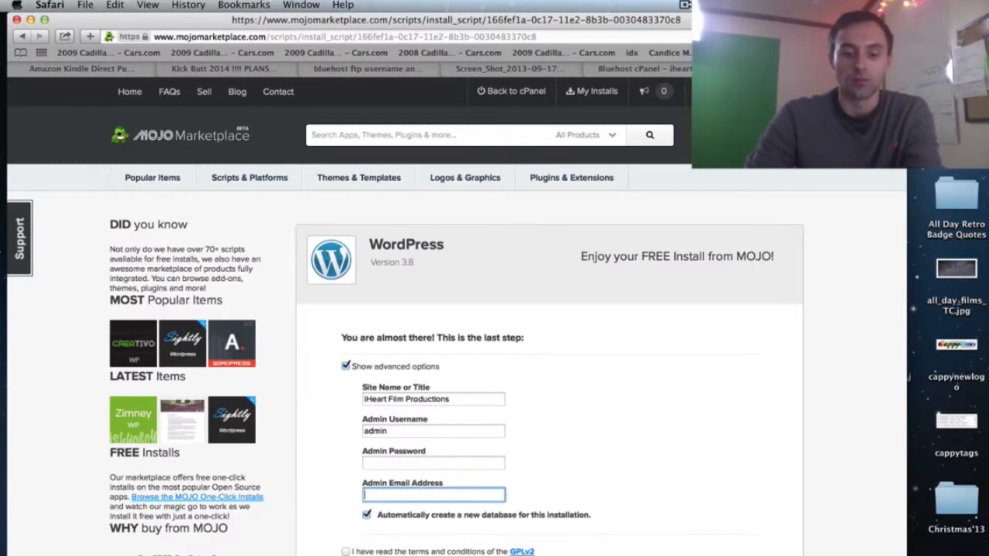
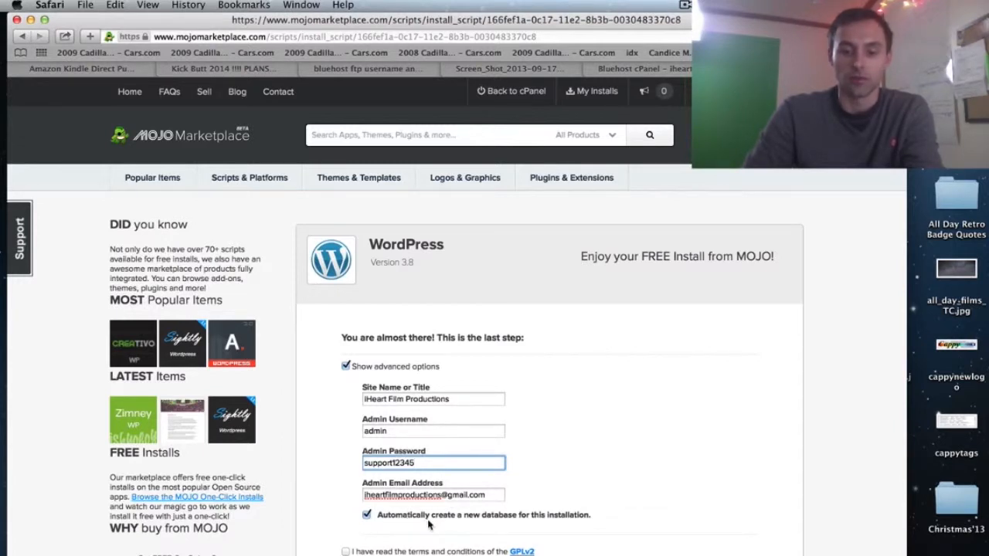
- Take a region screenshot of the filled-in install form
key("super+shift+4")
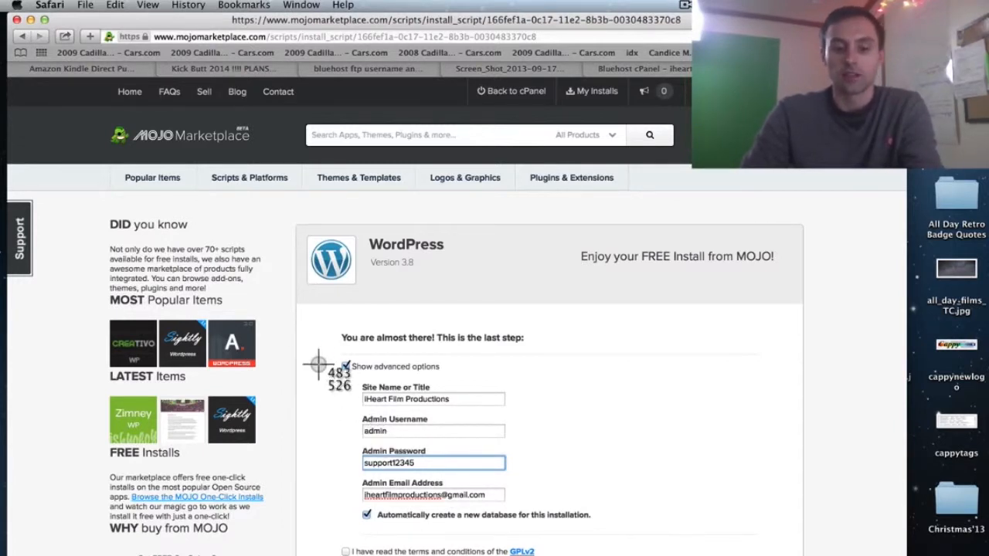
left_click_drag(317, 322, 588, 538)
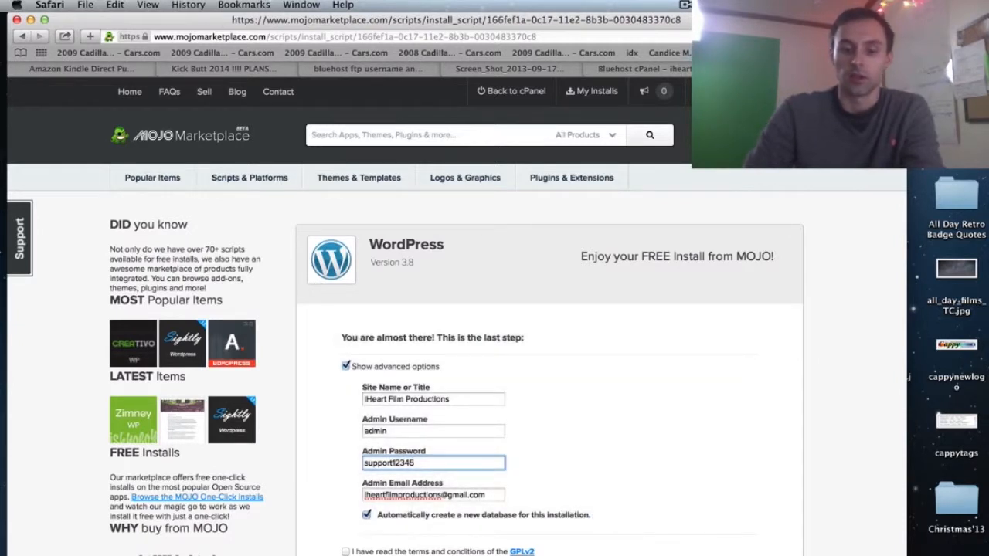
left_click(346, 551)
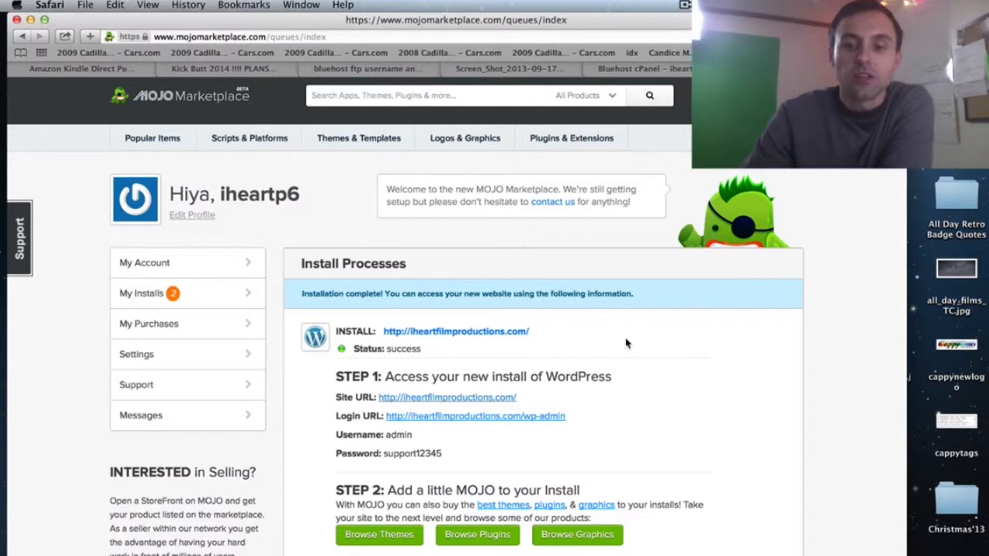
- Visit the newly installed site, then return to the MOJO install details page
left_click(470, 337)
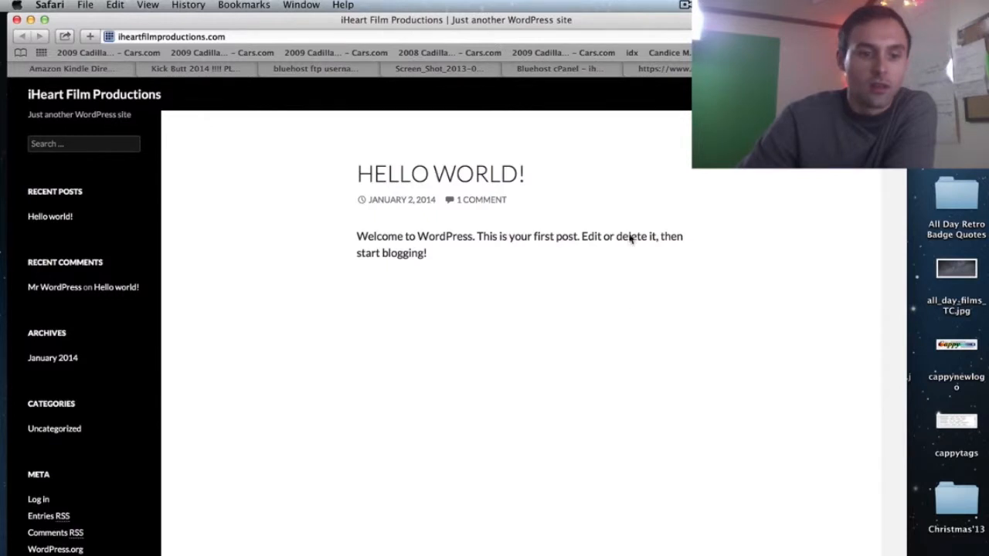
left_click(683, 70)
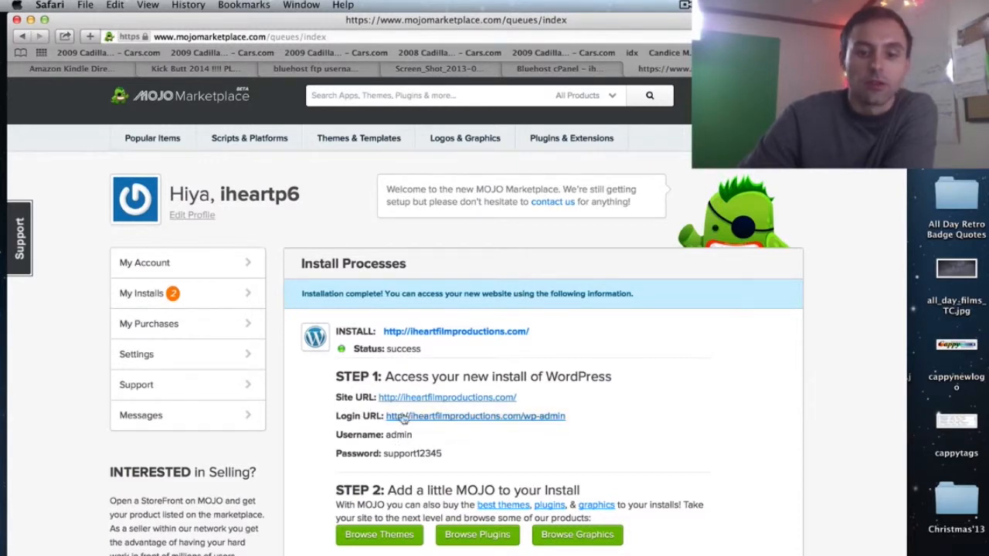
- Log in at the site's wp-admin URL as admin with the install password
left_click(503, 420)
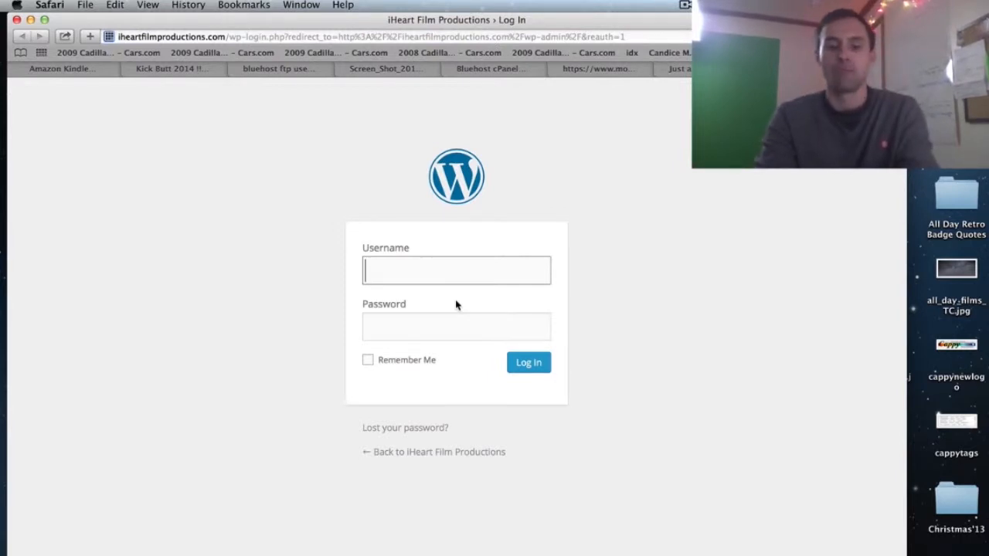
type("admin")
key("Tab")
type("••••••••")
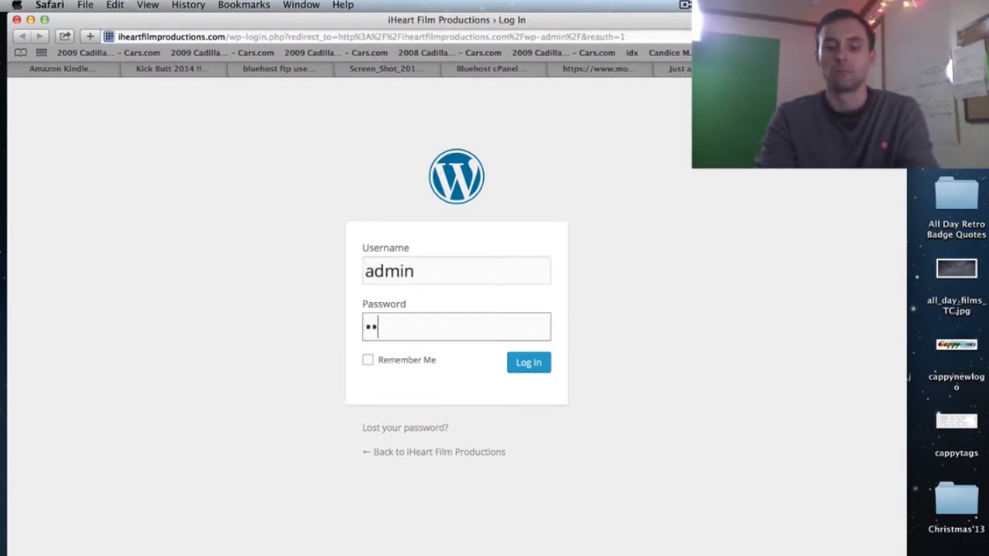
type("••••")
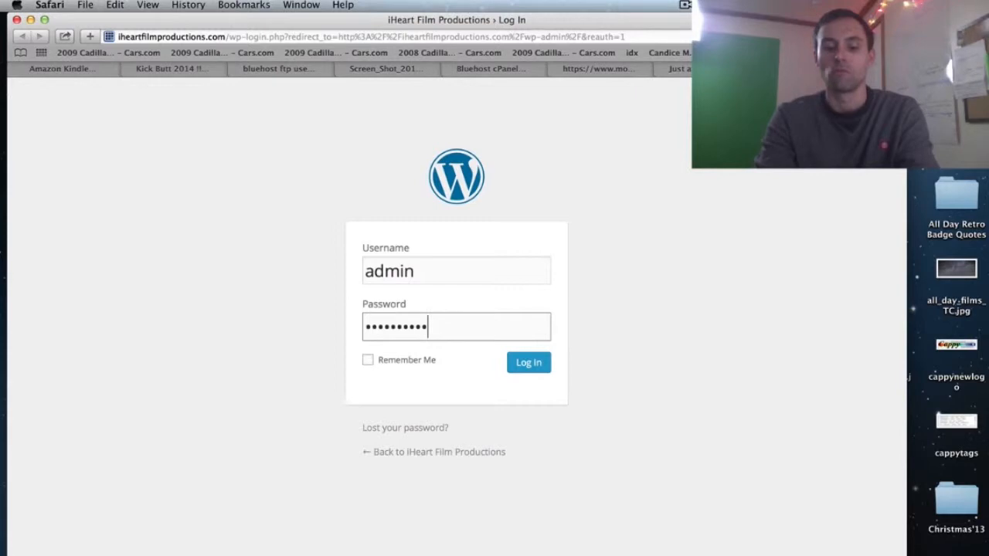
key("Return")
key("Return")
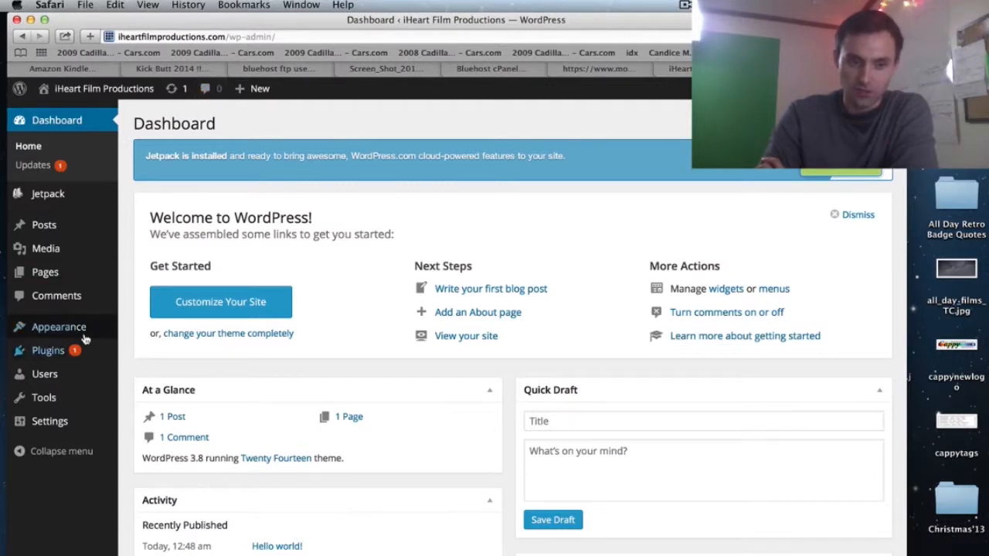
mouse_move(73, 327)
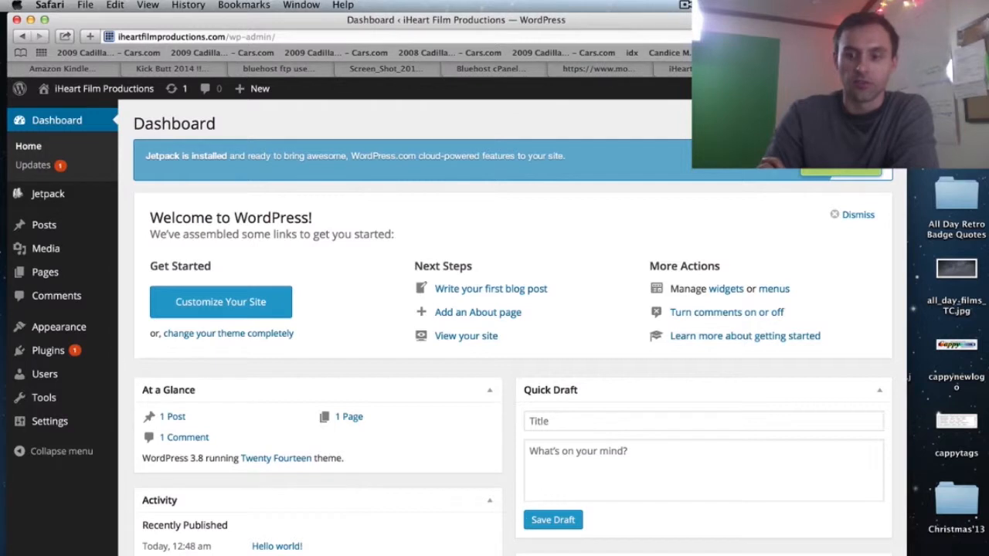
left_click_drag(907, 378, 857, 379)
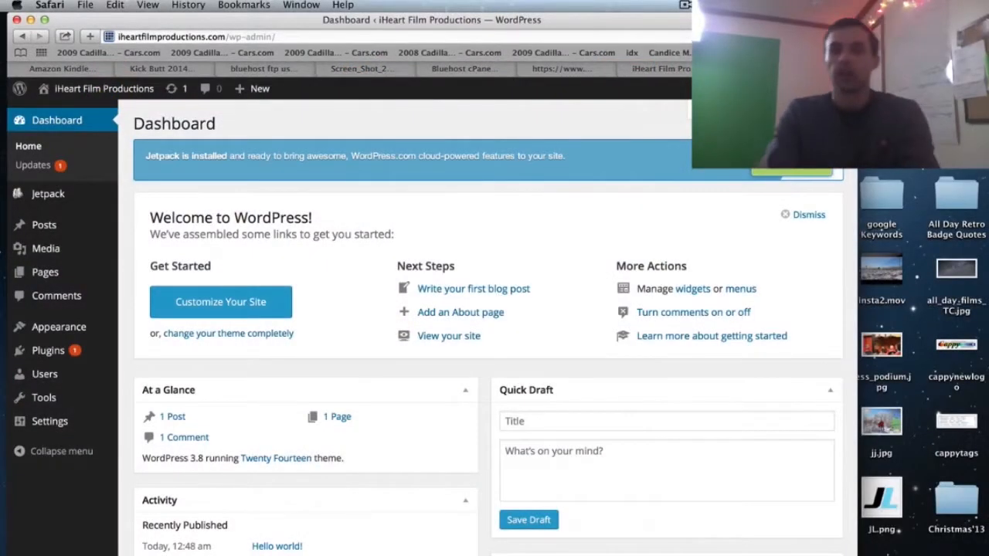
- Google 'filezilla' in a new window and download the Mac OS X FileZilla client
key("super+n")
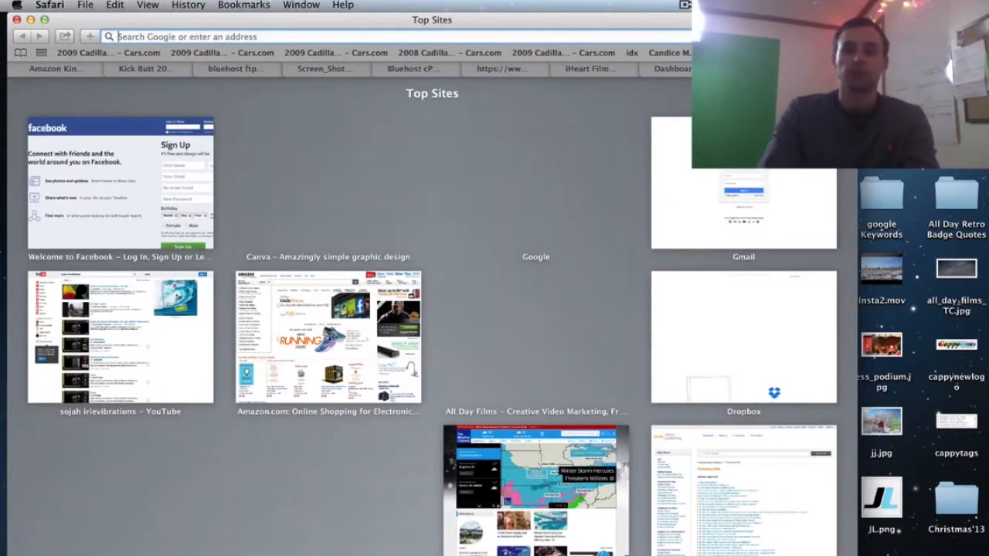
type("fire")
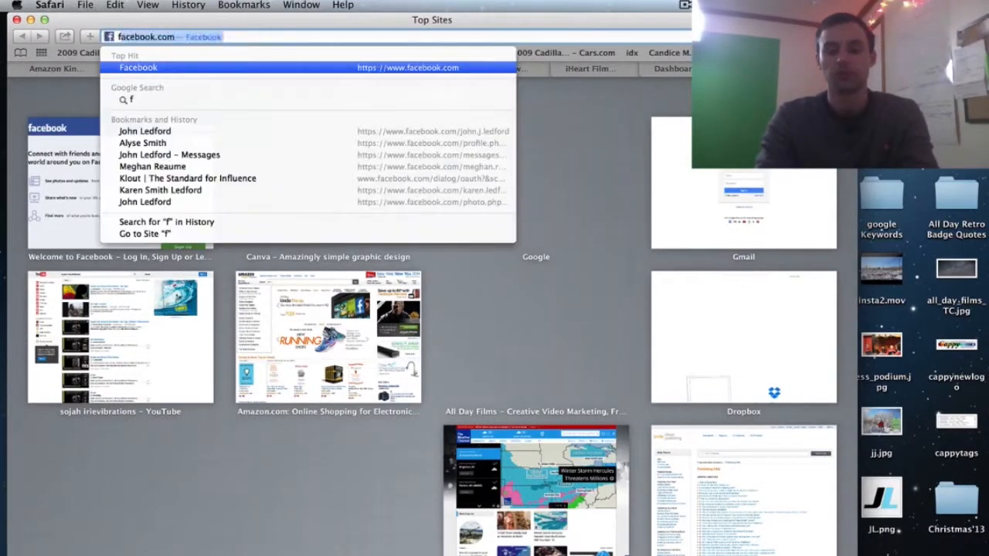
key("BackSpace")
key("BackSpace")
key("BackSpace")
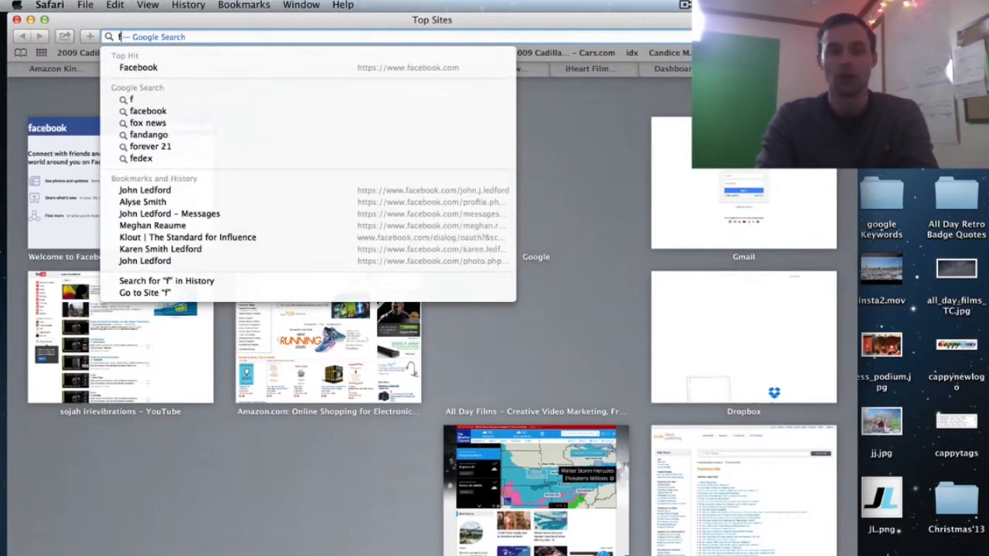
type("ilezilla.c")
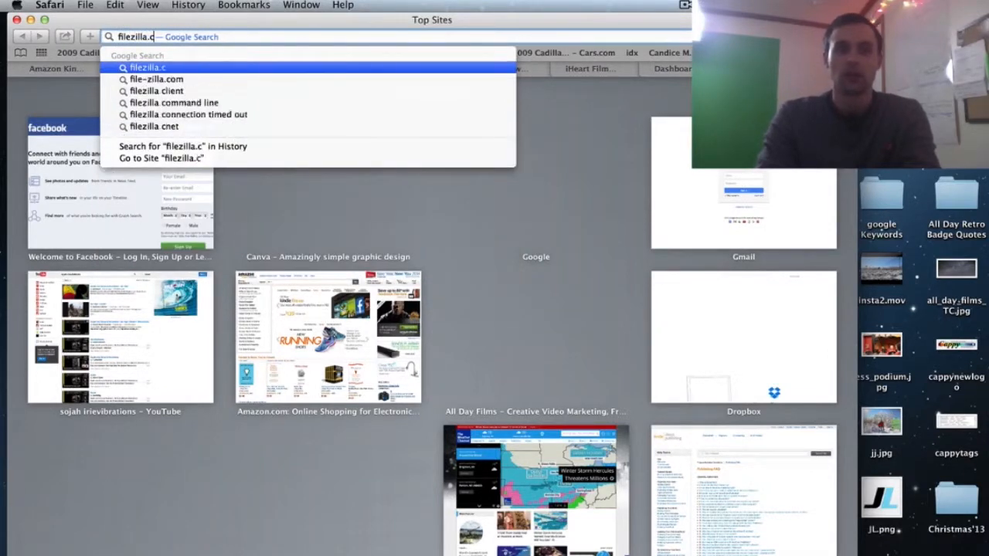
key("BackSpace")
key("BackSpace")
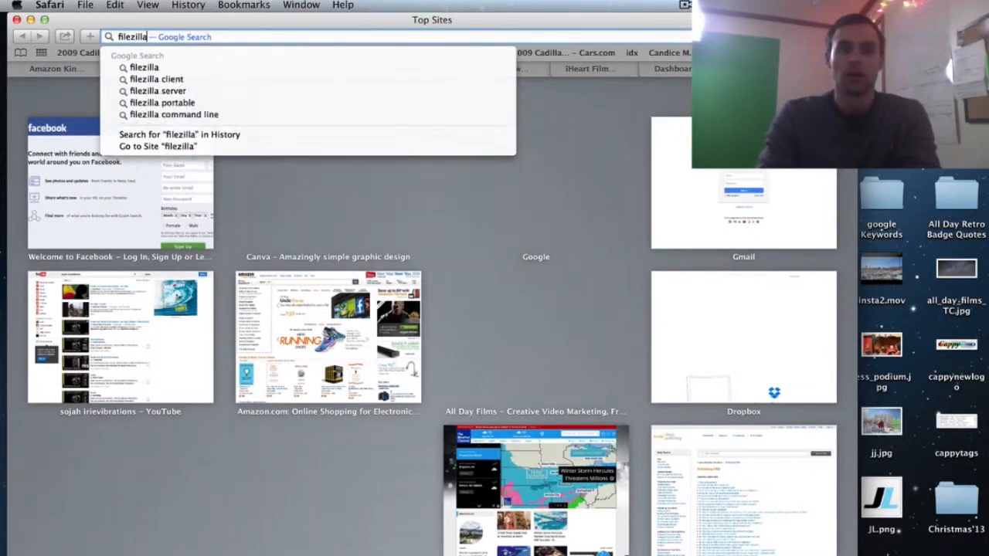
key("Return")
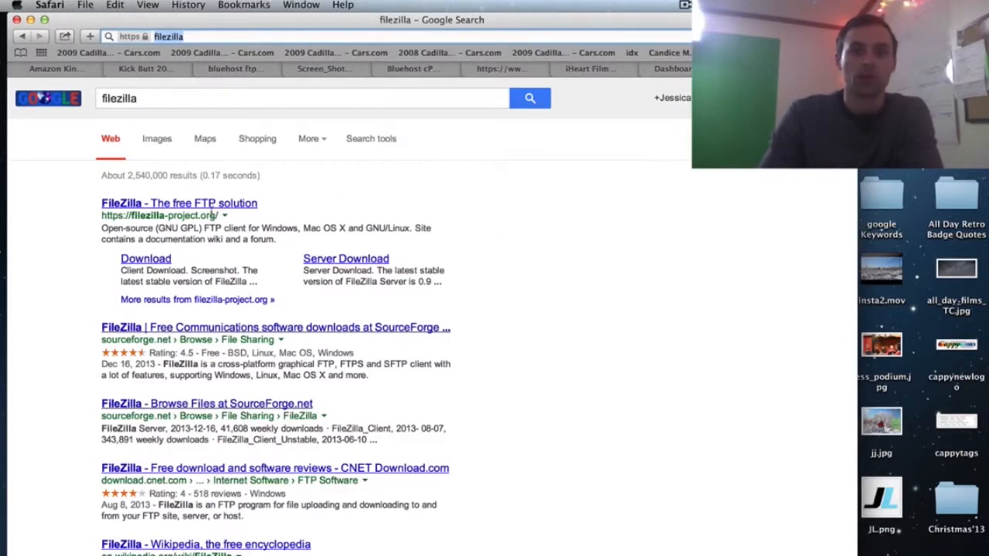
left_click(208, 204)
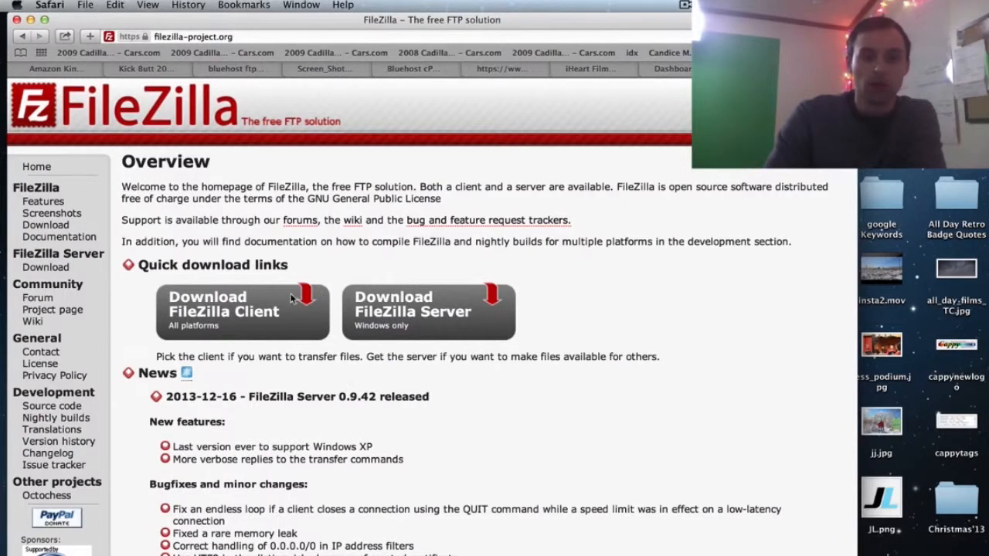
left_click(275, 311)
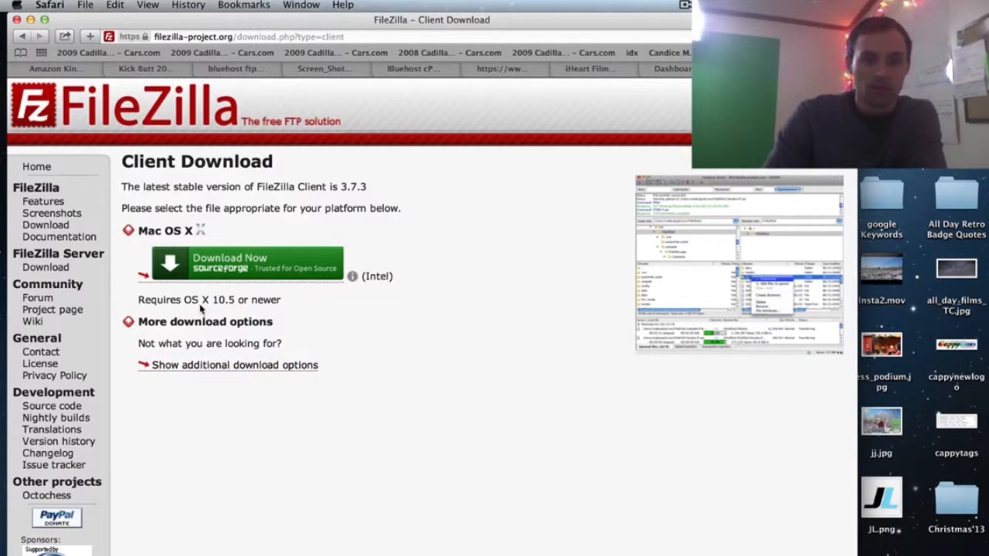
left_click(177, 267)
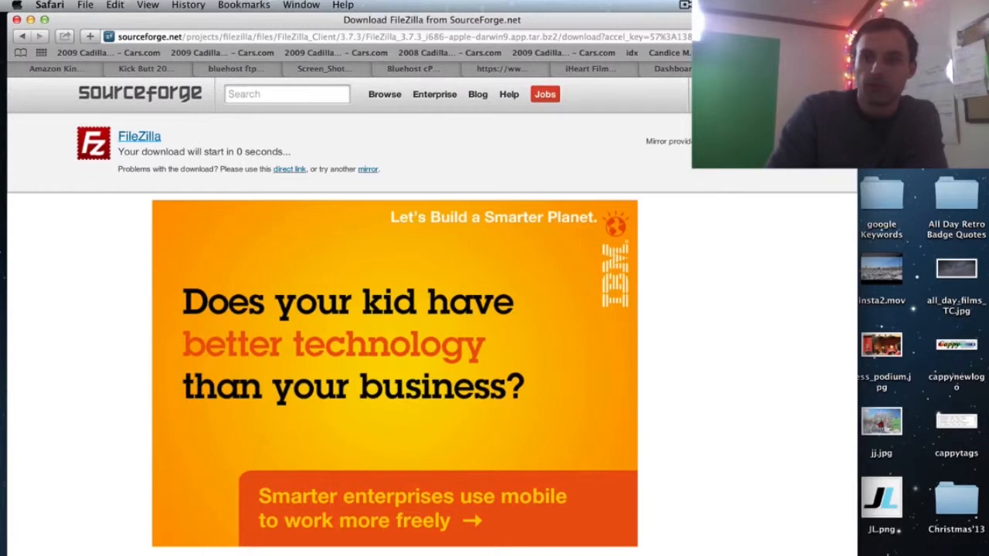
- Expand the FileZilla 3.7.3 archive from Safari's Downloads list and switch to Finder
left_click(841, 36)
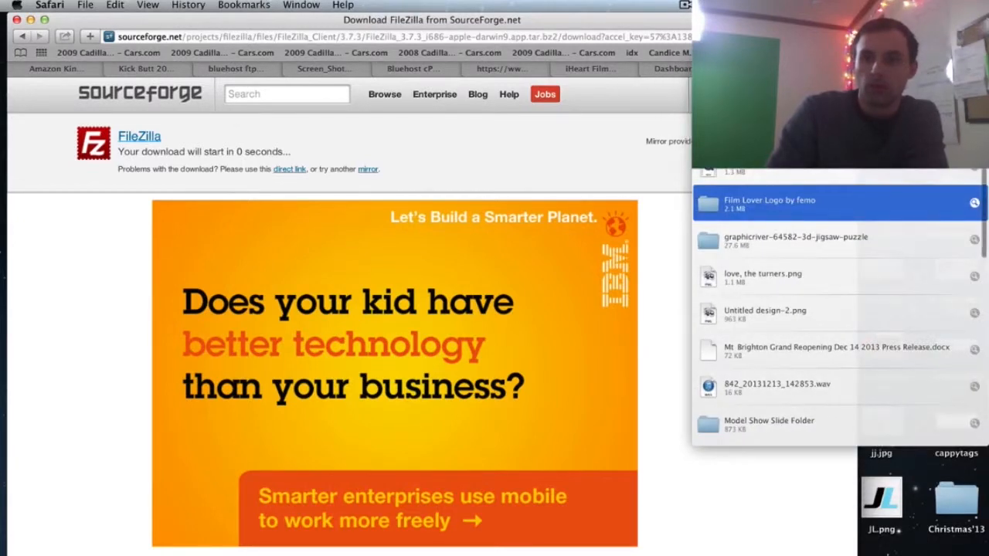
double_click(804, 92)
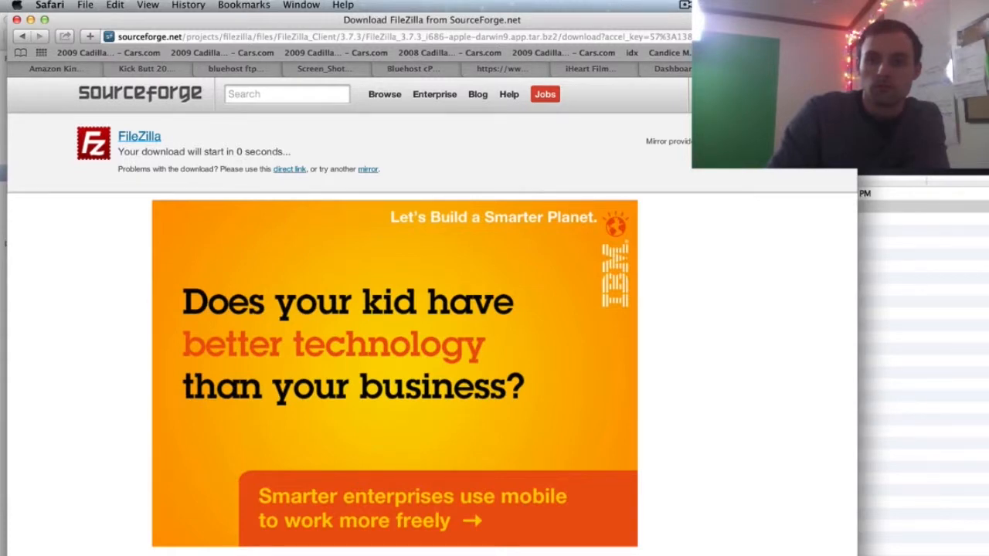
key("super+Tab")
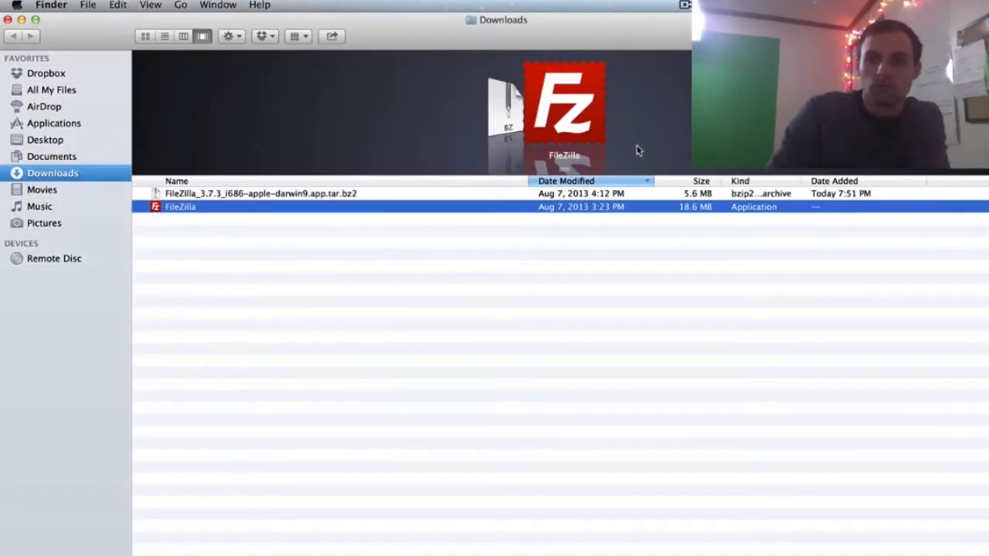
- Try launching FileZilla from Downloads and dismiss the unidentified developer warning
double_click(154, 208)
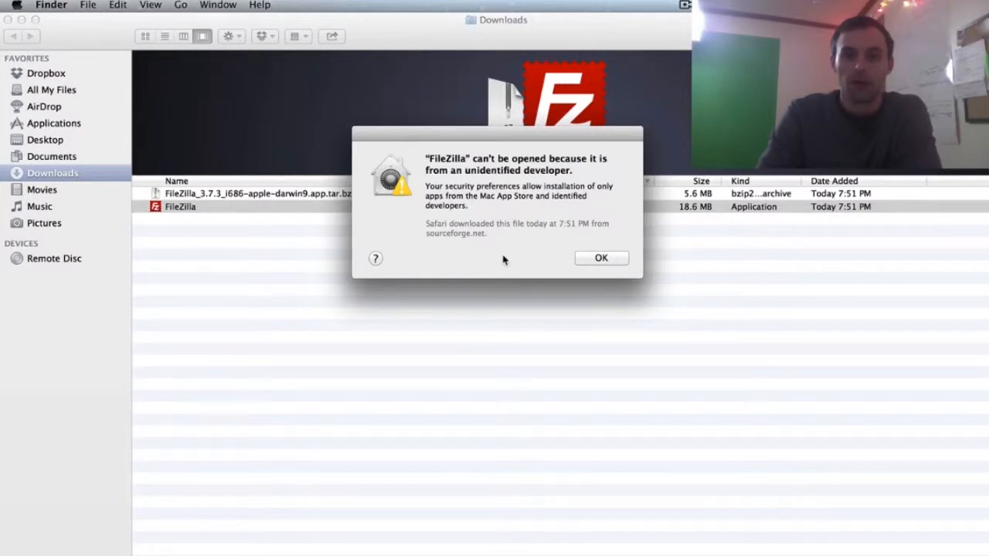
left_click(604, 258)
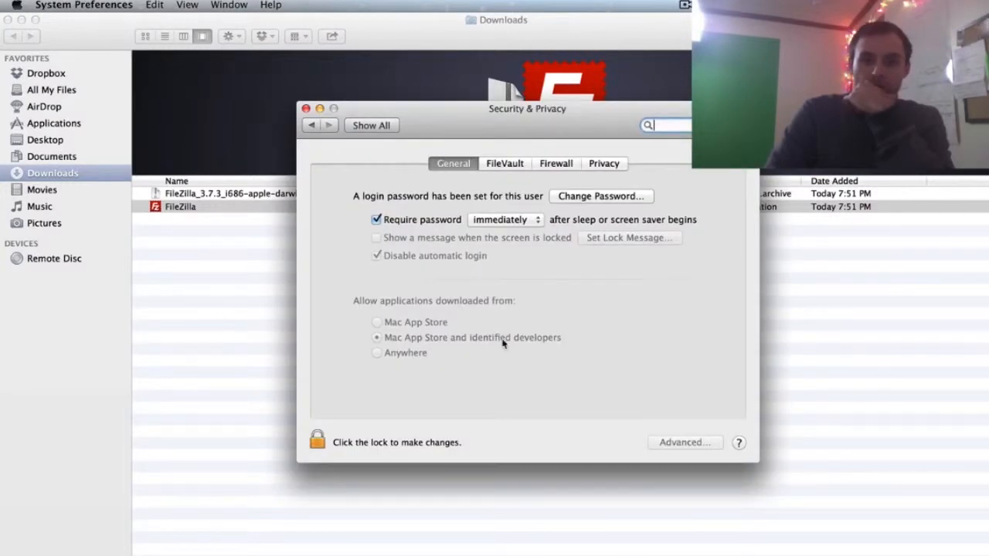
- Unlock Security & Privacy with the admin password, allow apps from Anywhere, then relock and close it
left_click(320, 442)
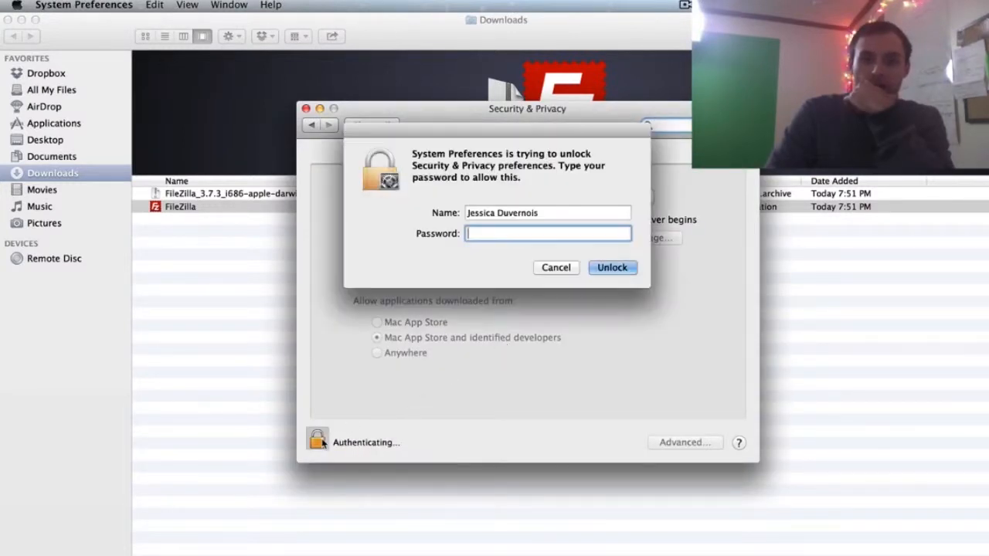
type("******")
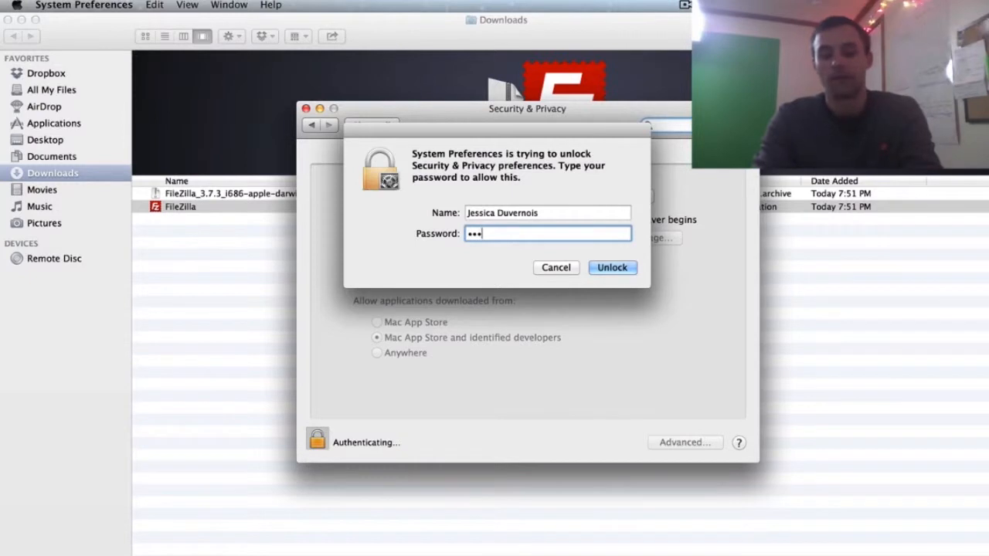
key("Return")
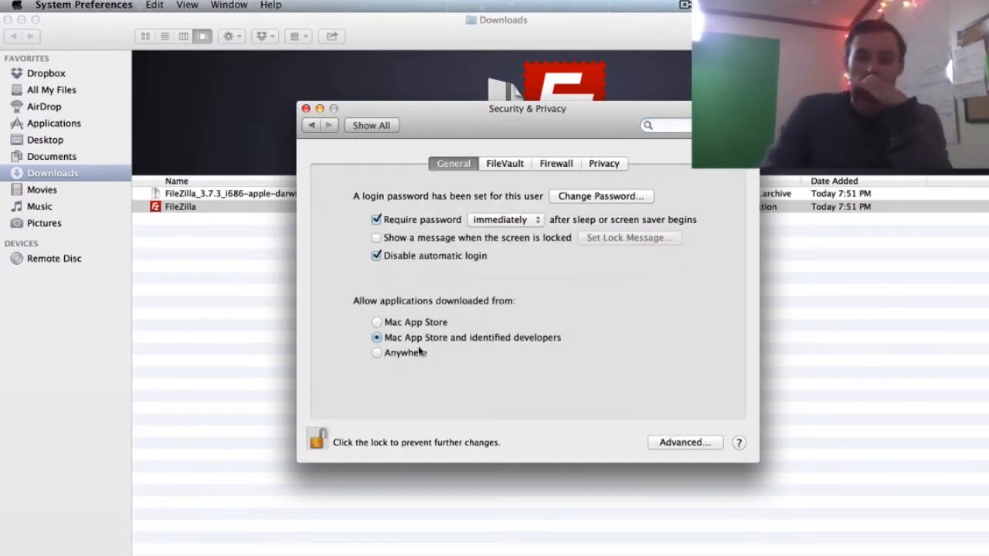
left_click(378, 354)
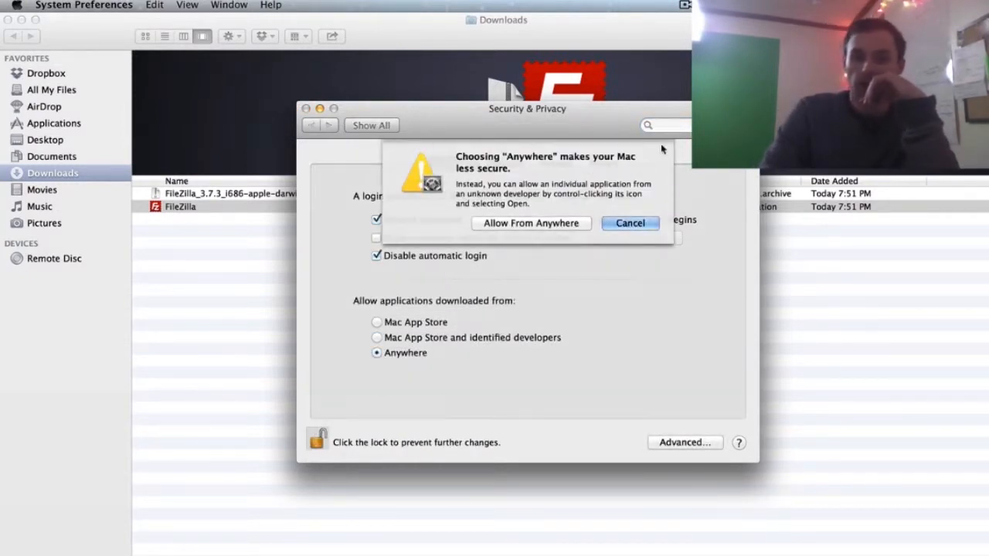
left_click(577, 223)
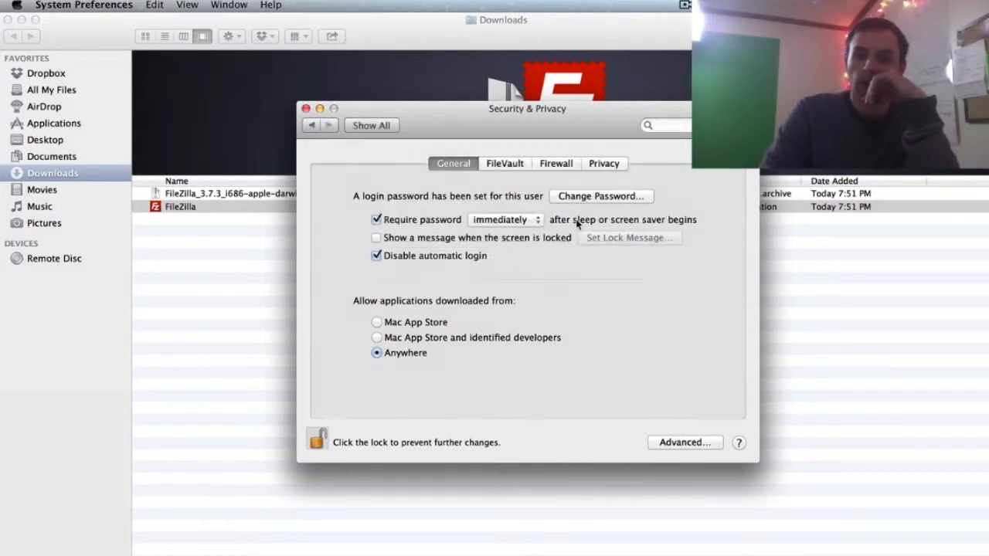
left_click(317, 440)
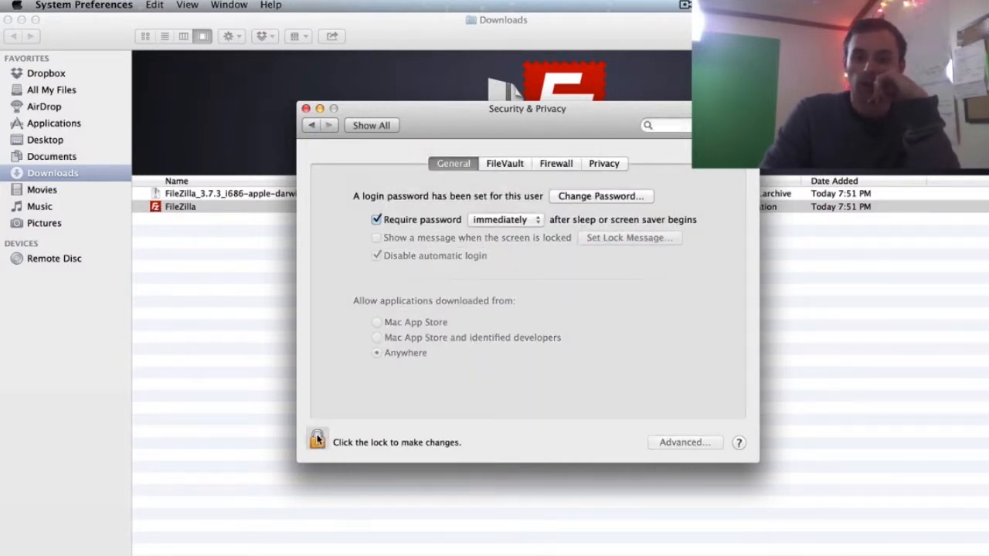
left_click(306, 108)
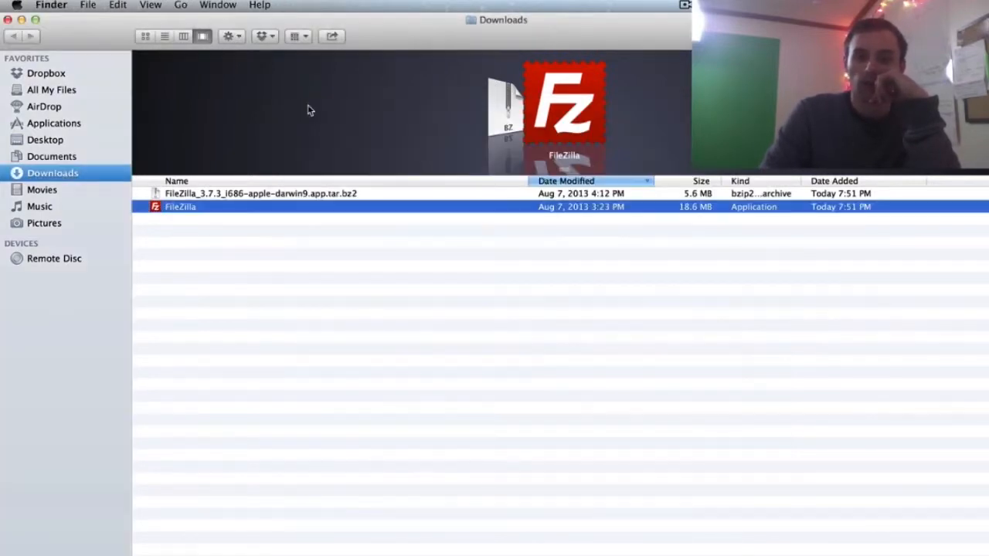
- Launch FileZilla past the downloaded-app warning, dismiss the Welcome screen, and move its window top-left
double_click(258, 210)
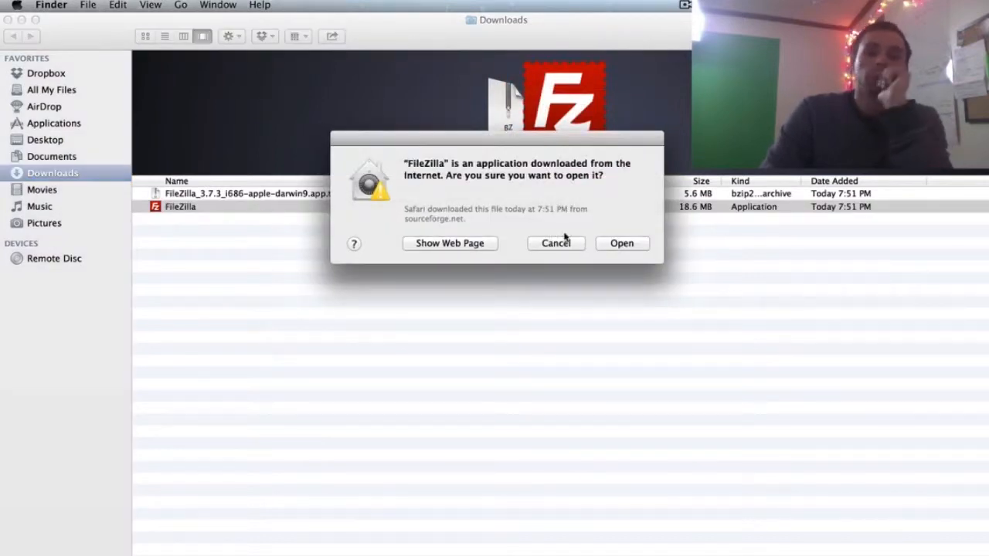
left_click(607, 244)
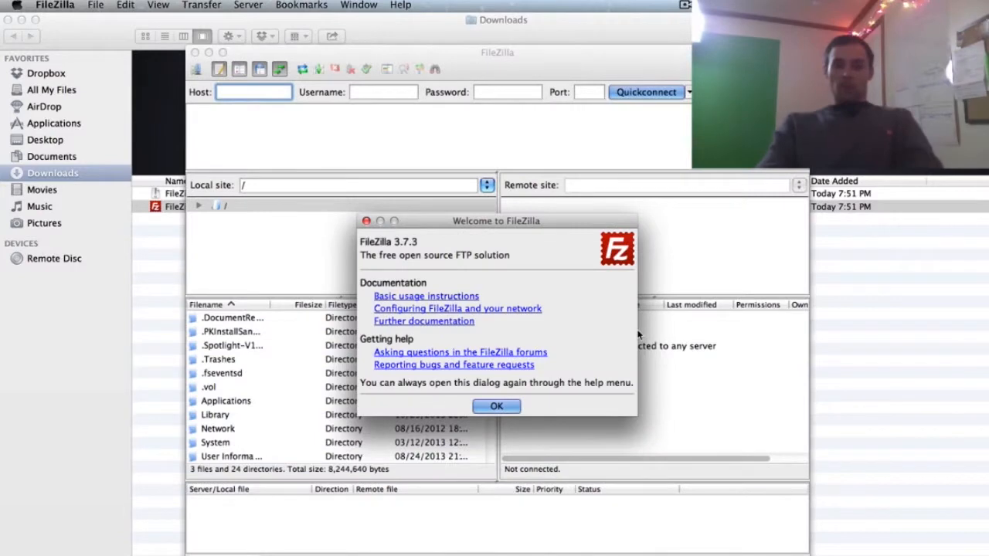
left_click(367, 221)
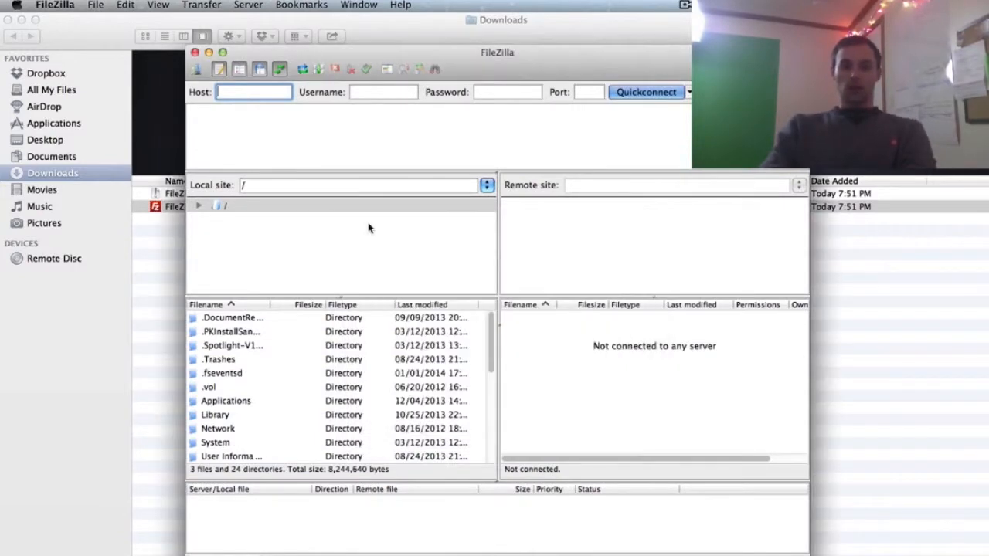
left_click_drag(462, 56, 298, 16)
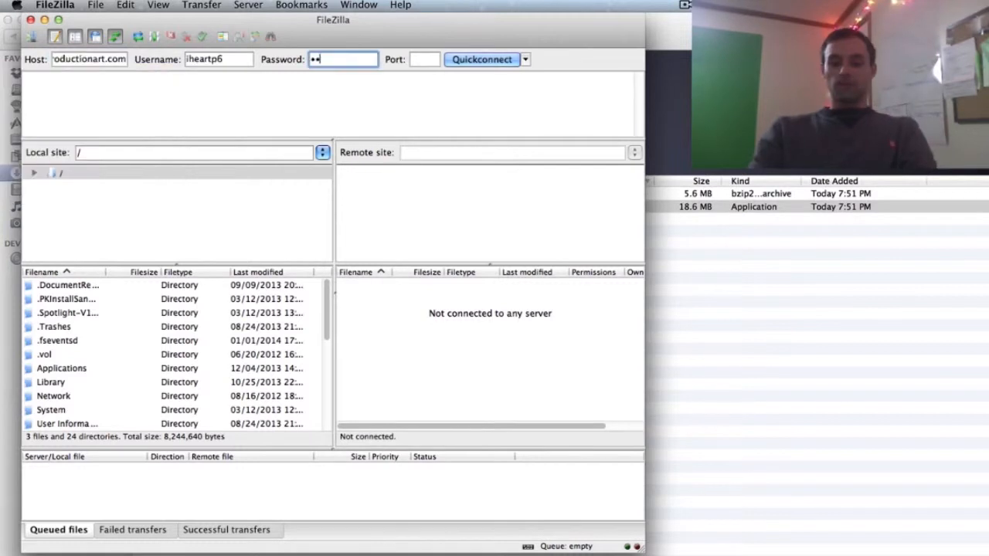
- Quickconnect to the hosting server with the entered login, choosing to remember passwords
type("a•••••")
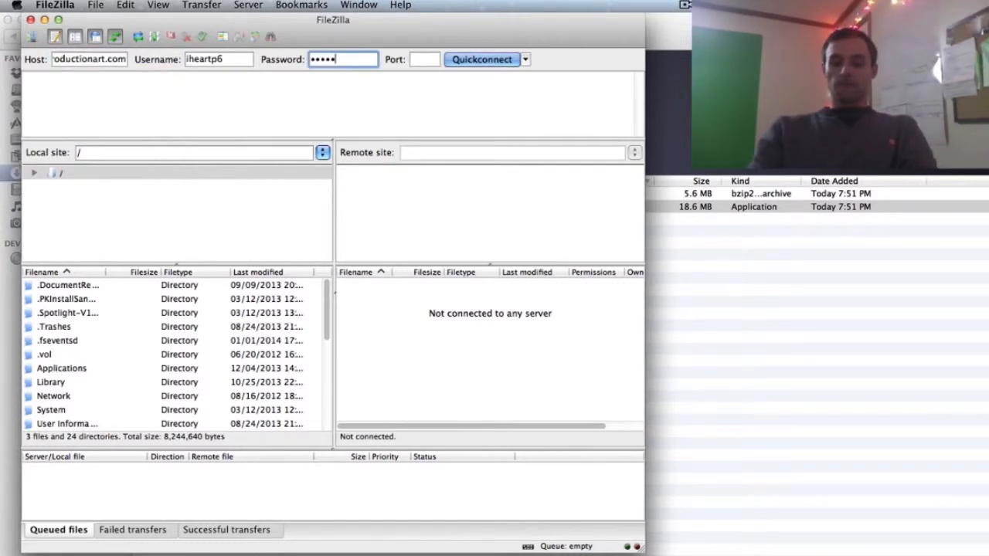
type("•••")
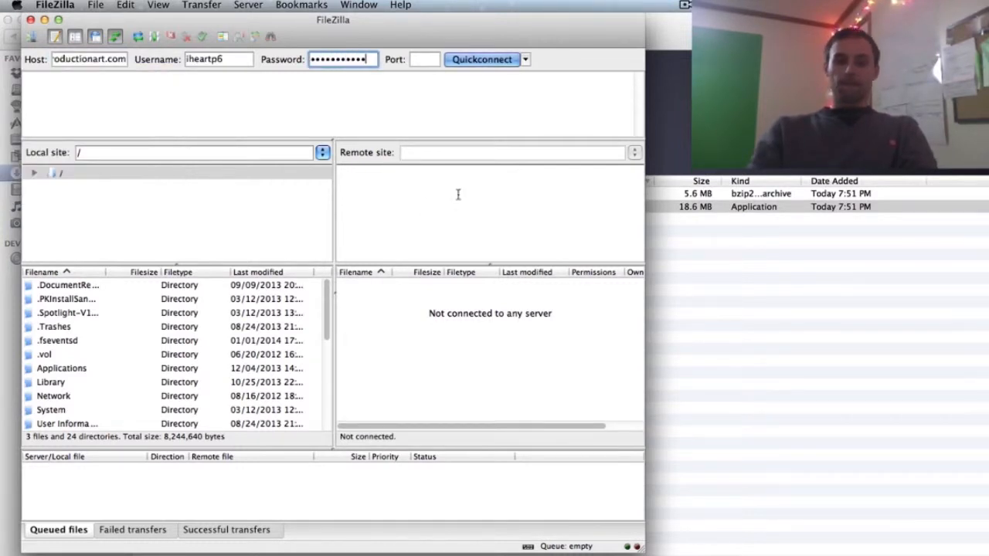
left_click(485, 60)
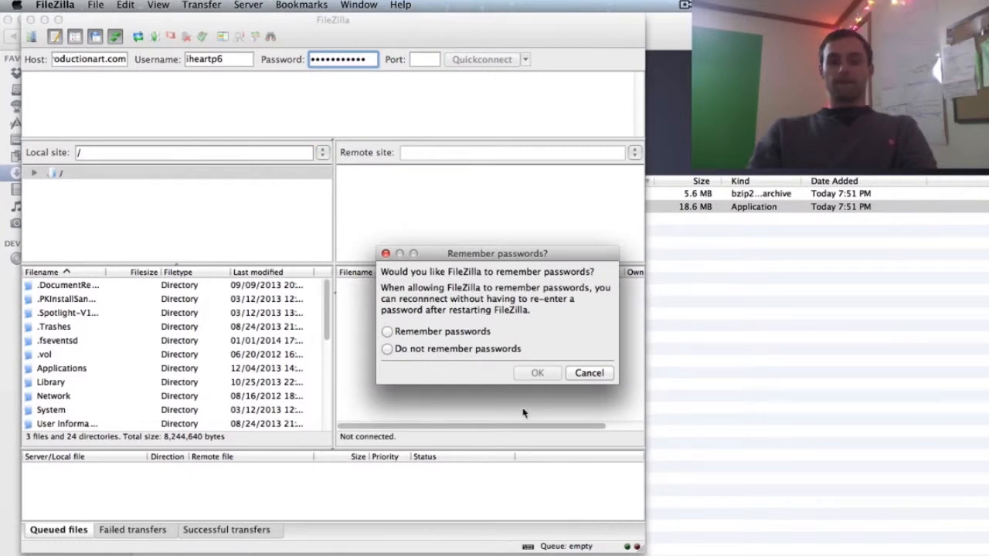
left_click(450, 330)
left_click(537, 372)
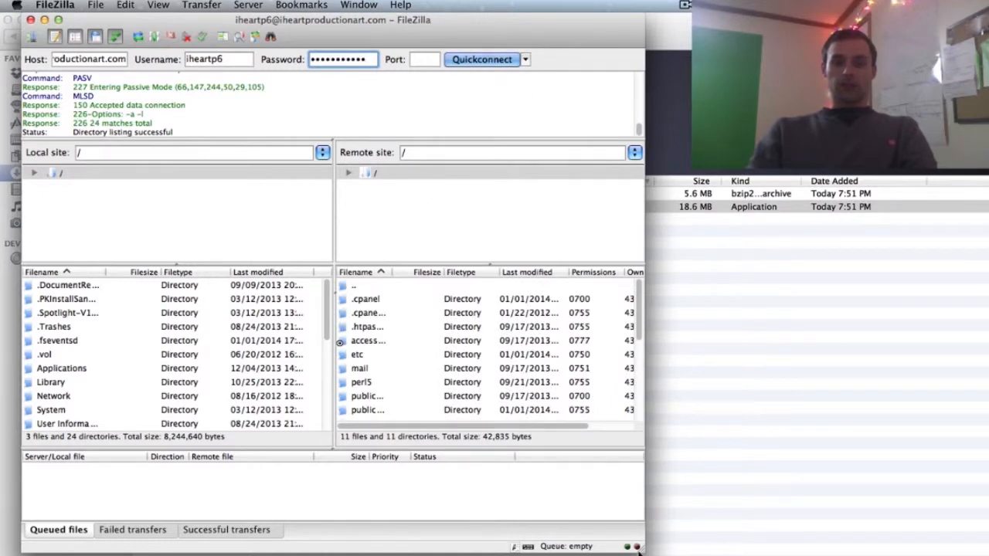
- Enlarge the window and file name column, open the server's public_html folder, then minimize FileZilla
left_click_drag(641, 548, 765, 555)
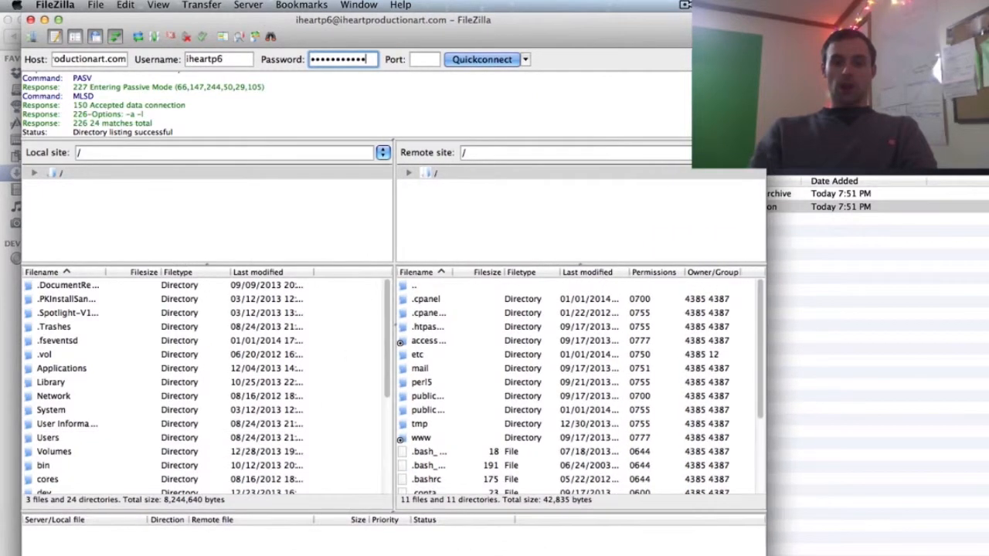
scroll(655, 439, "down", 3)
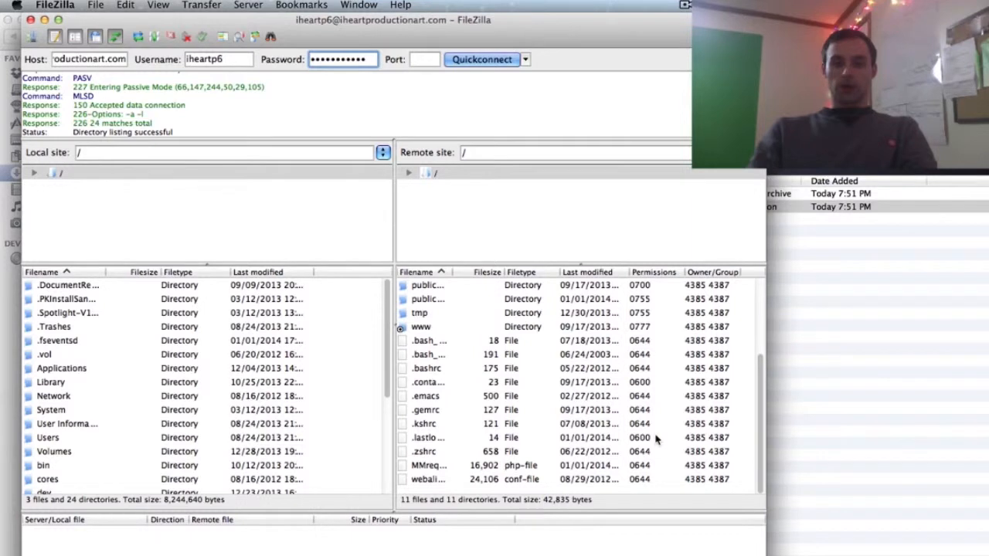
scroll(655, 439, "up", 3)
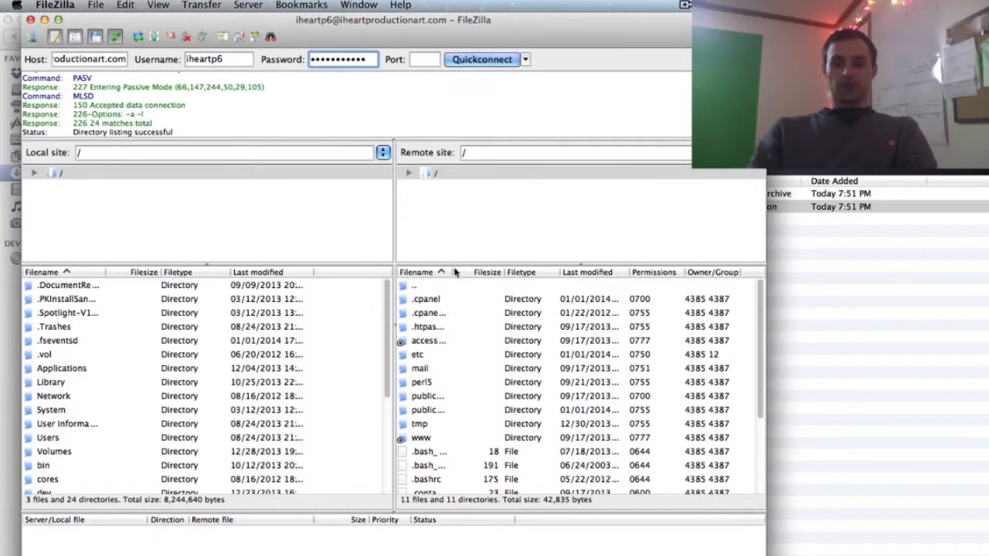
left_click_drag(457, 273, 524, 274)
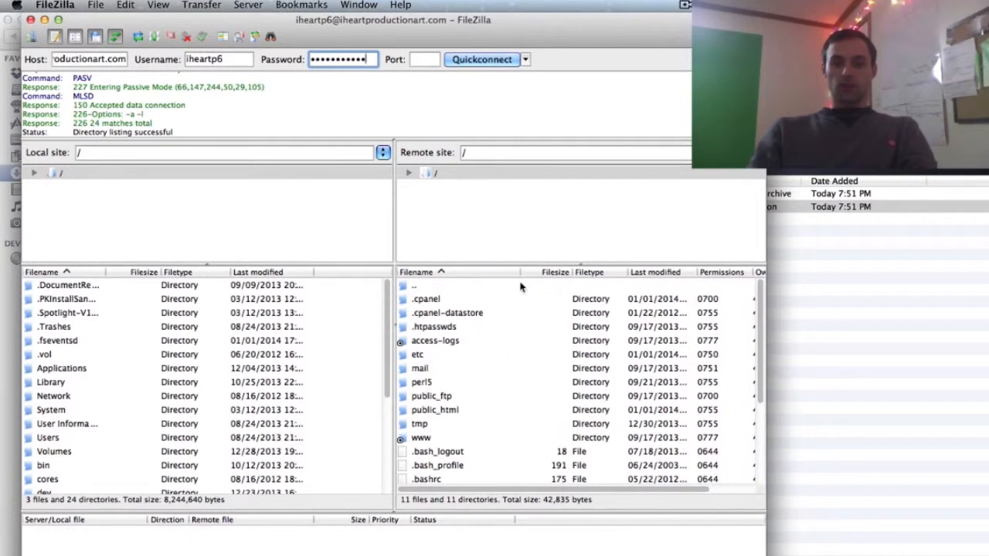
double_click(448, 410)
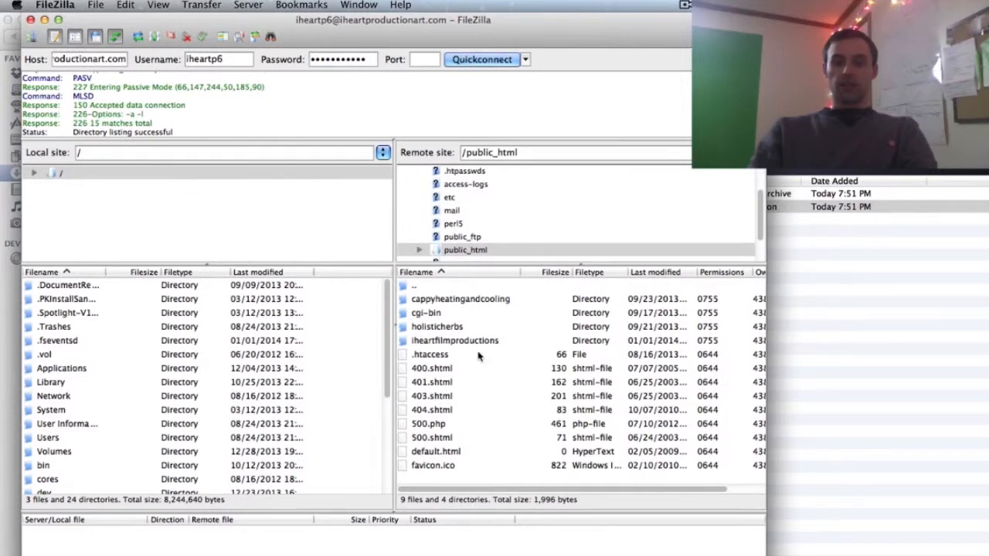
left_click_drag(766, 555, 863, 555)
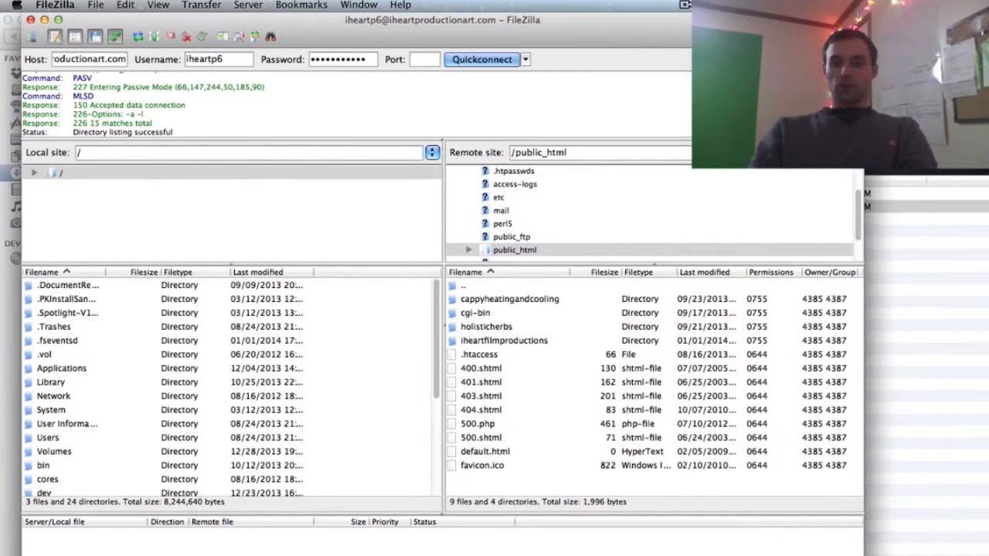
left_click(44, 20)
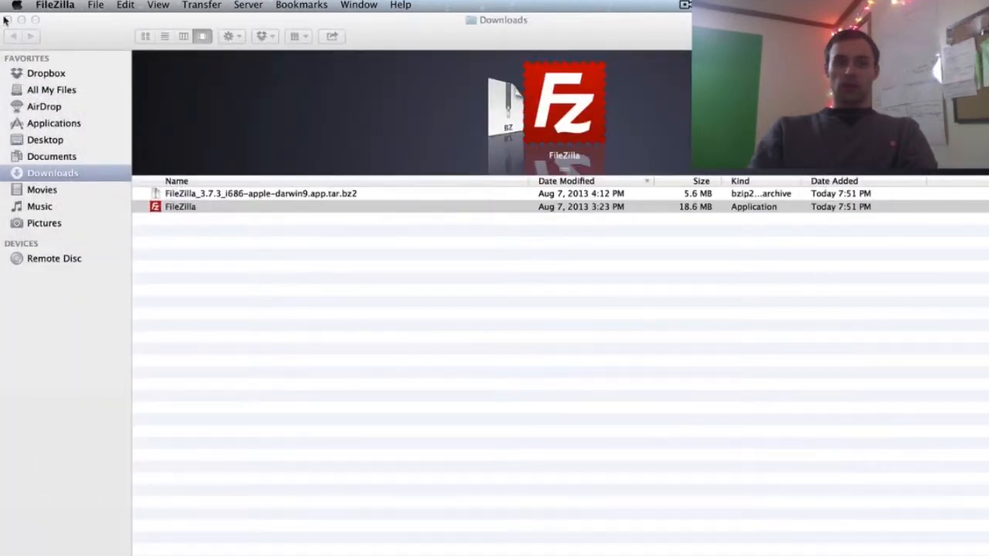
- In a new Safari tab, sign in to optimizehub.com with the account e-mail and password
left_click(21, 19)
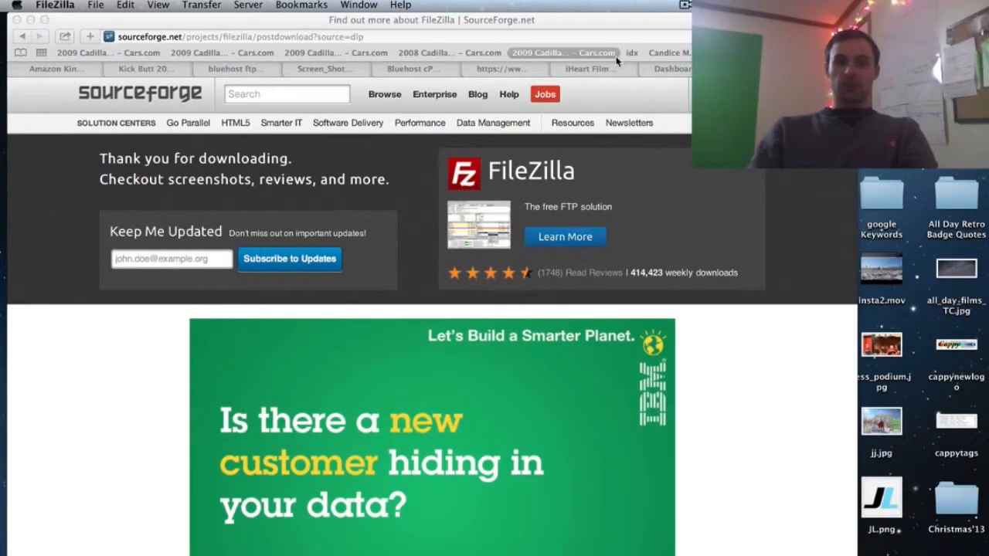
key("super+Tab")
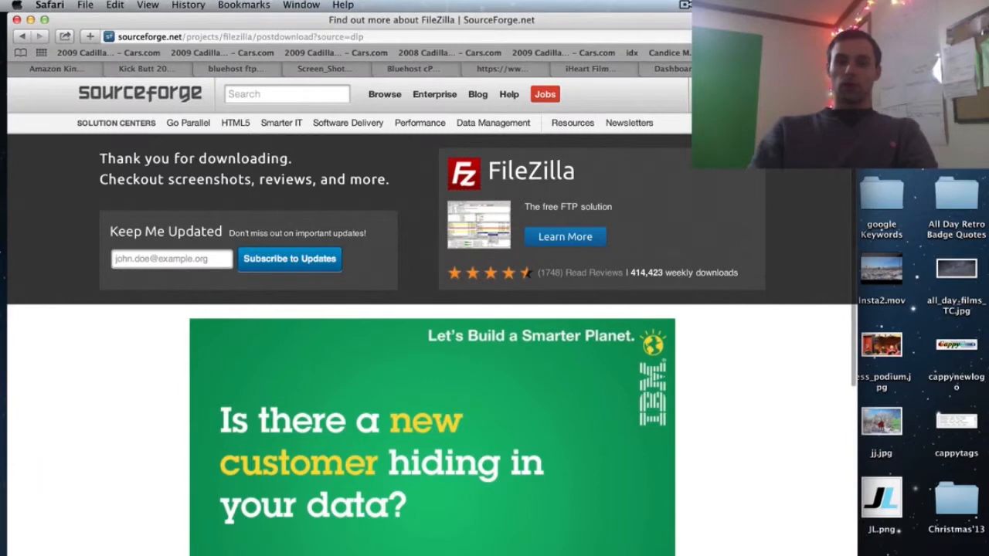
key("super+t")
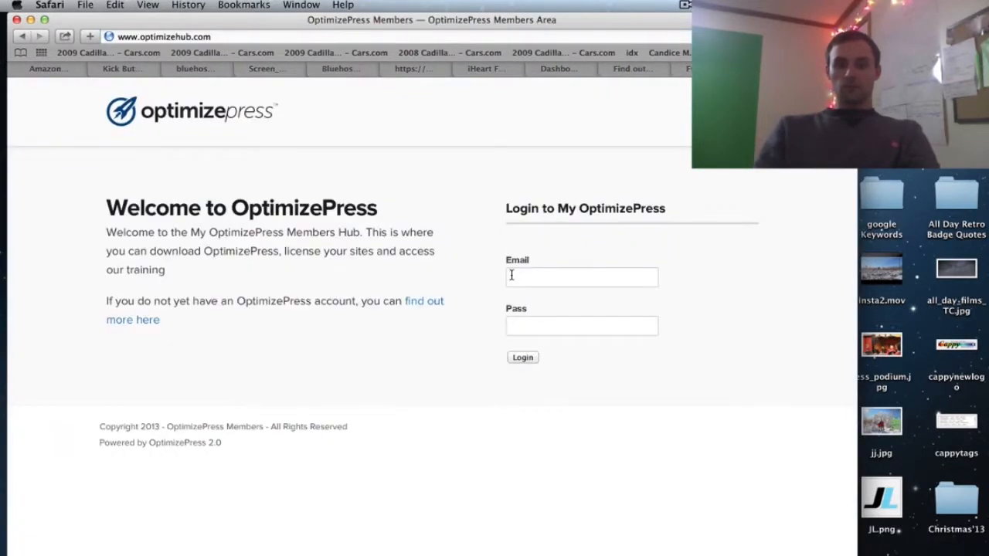
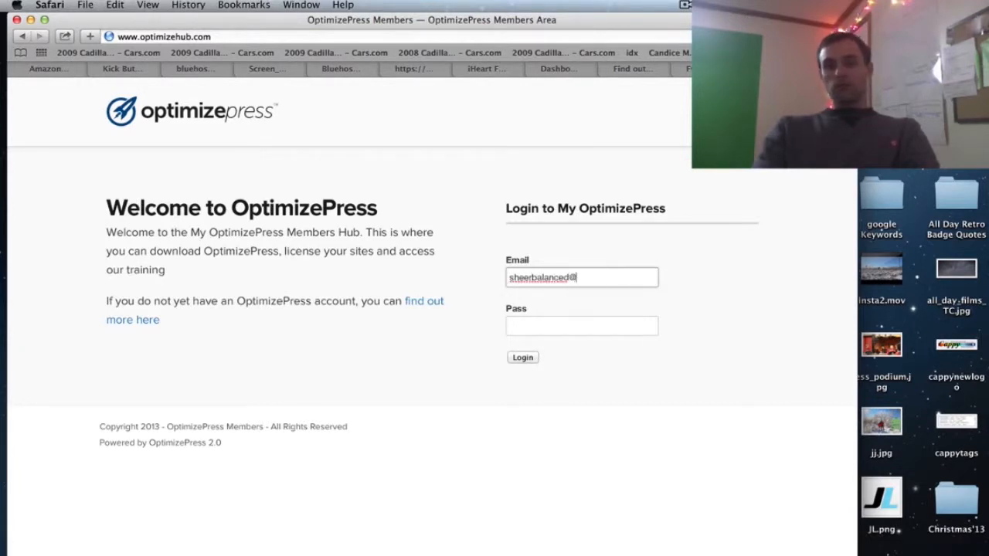
key("Tab")
type("********")
key("Return")
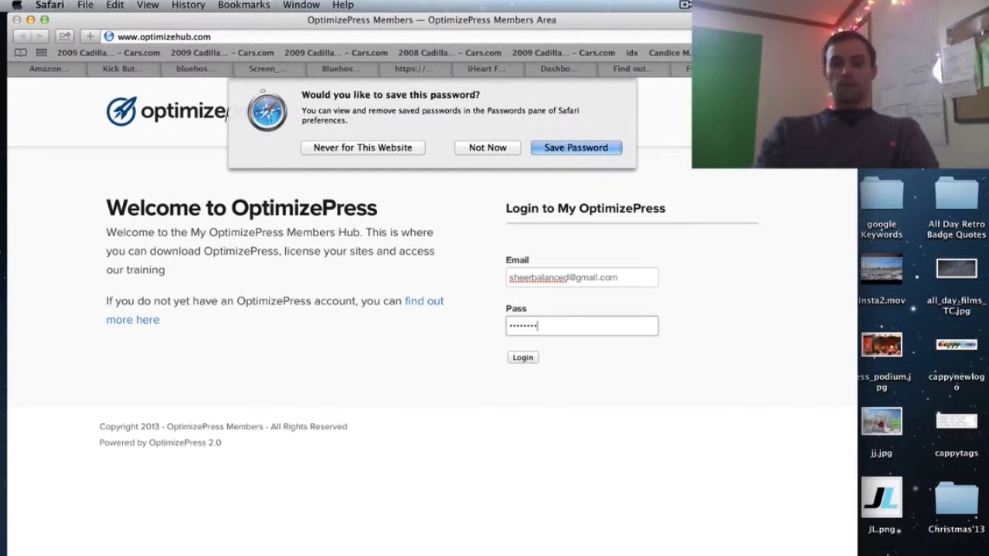
key("Return")
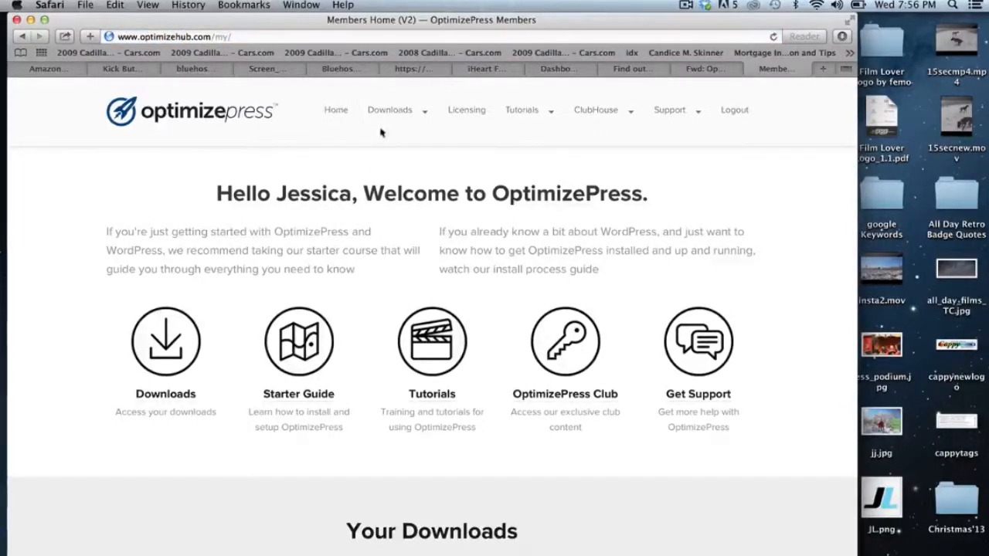
- From Downloads > Main Downloads, download the OptimizePress Theme and show Safari's downloads list
mouse_move(397, 124)
left_click(321, 149)
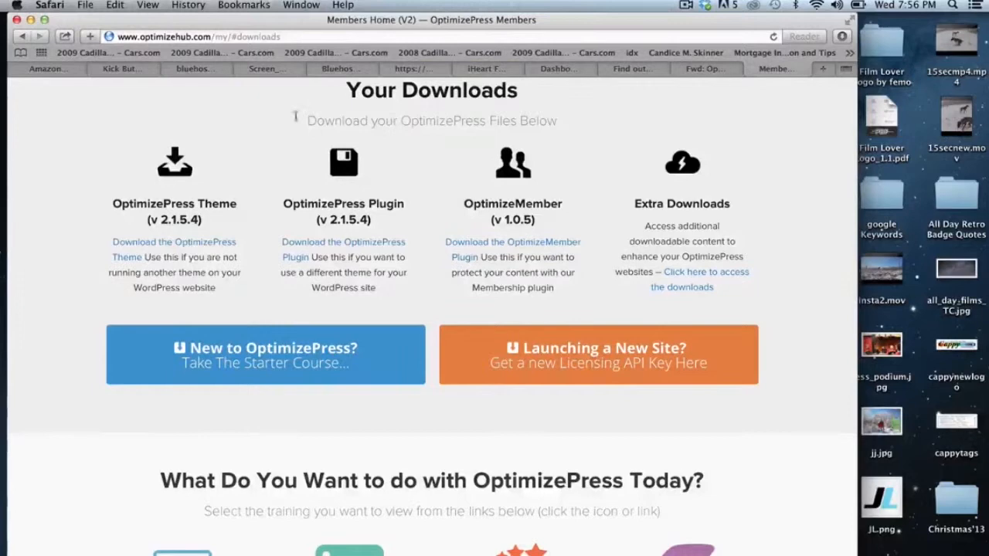
scroll(488, 220, "up", 6)
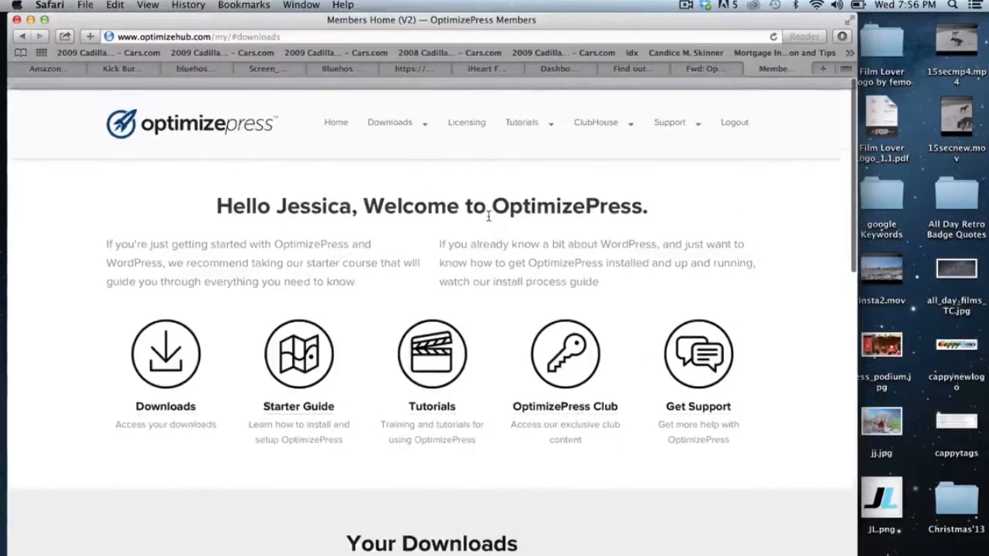
mouse_move(368, 115)
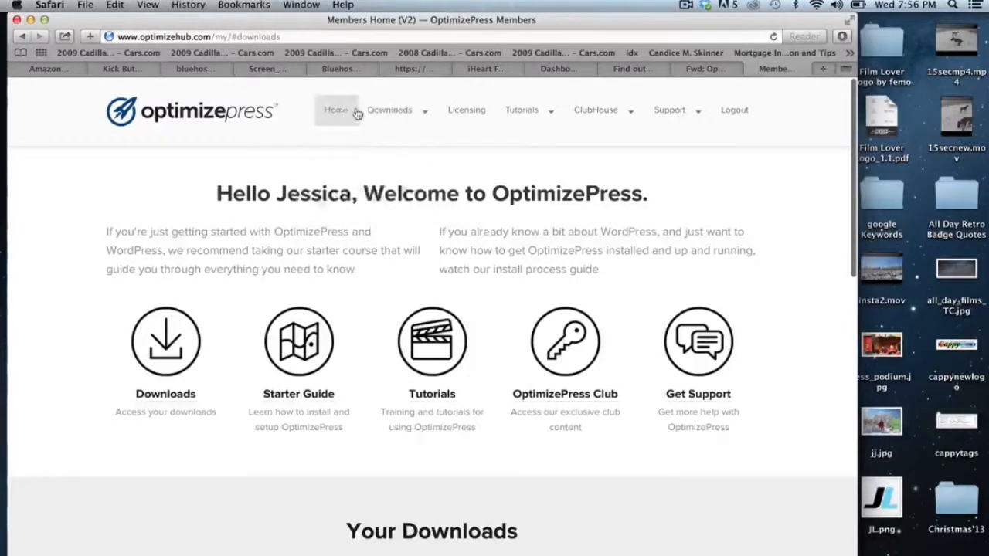
left_click(365, 148)
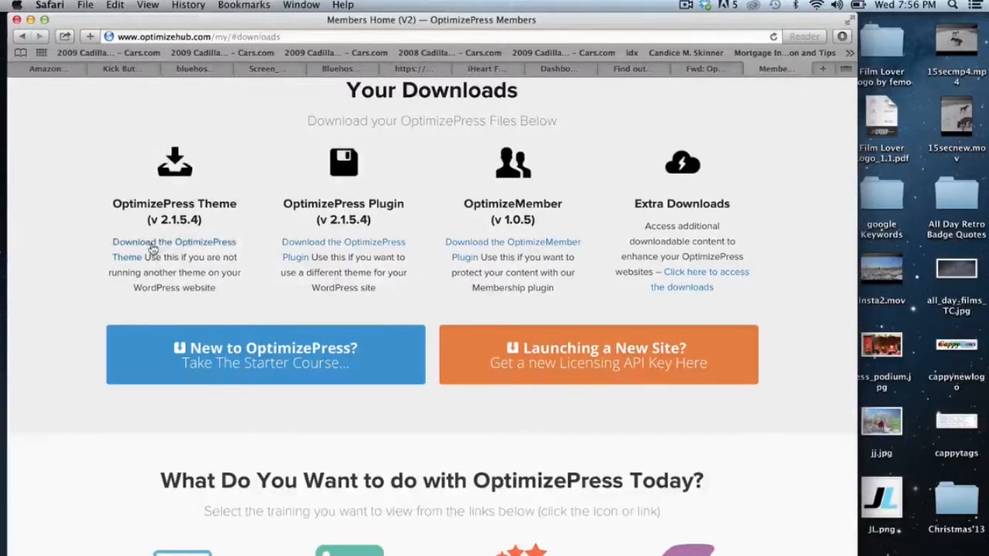
left_click(144, 245)
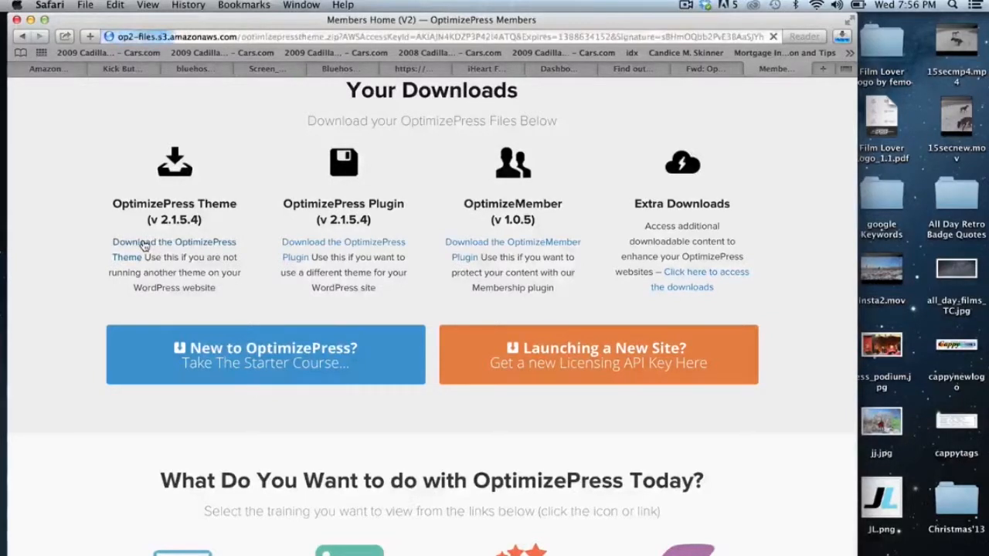
left_click(839, 39)
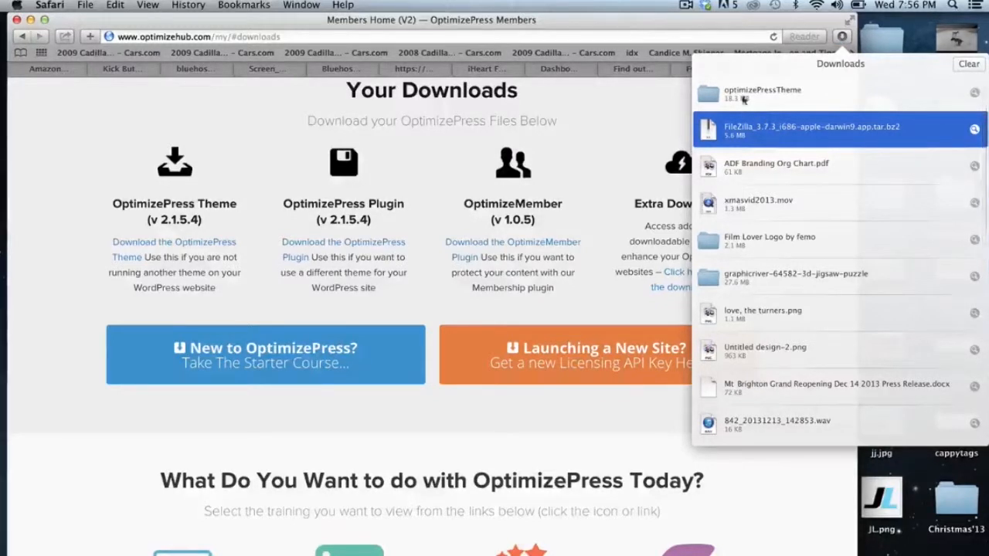
- Place the downloaded optimizePressTheme folder at the desktop's upper left with Safari minimized, and switch to FileZilla
left_click(702, 94)
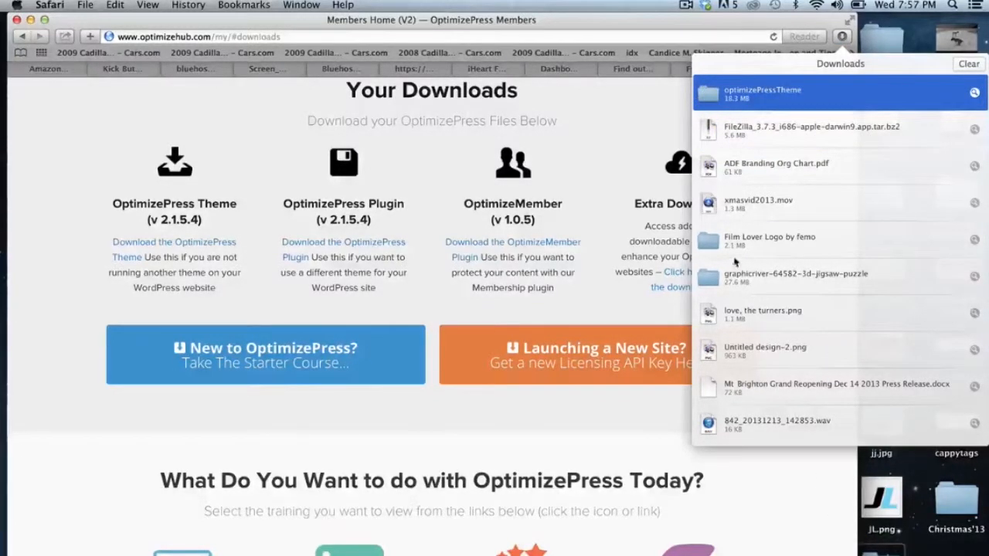
left_click(30, 20)
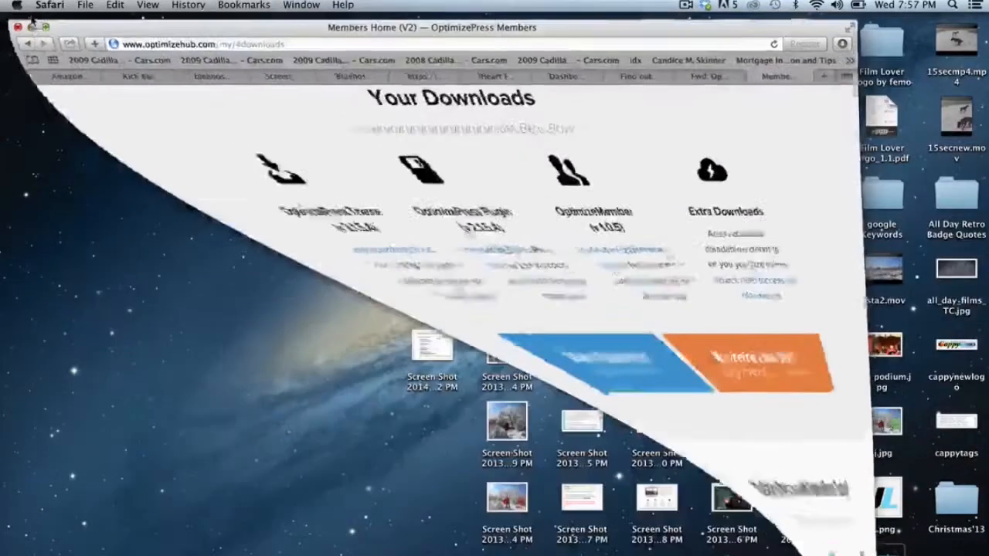
left_click_drag(886, 555, 366, 78)
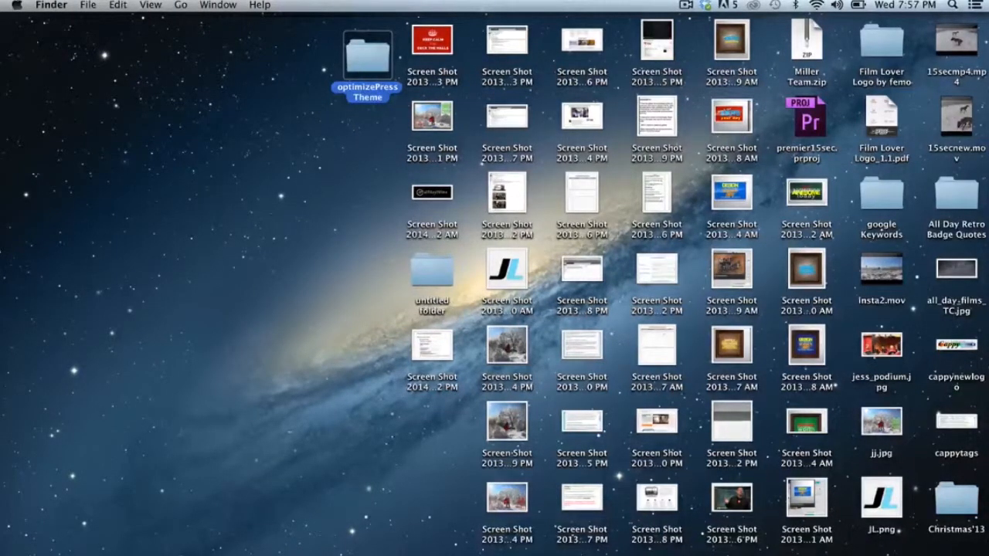
left_click(773, 555)
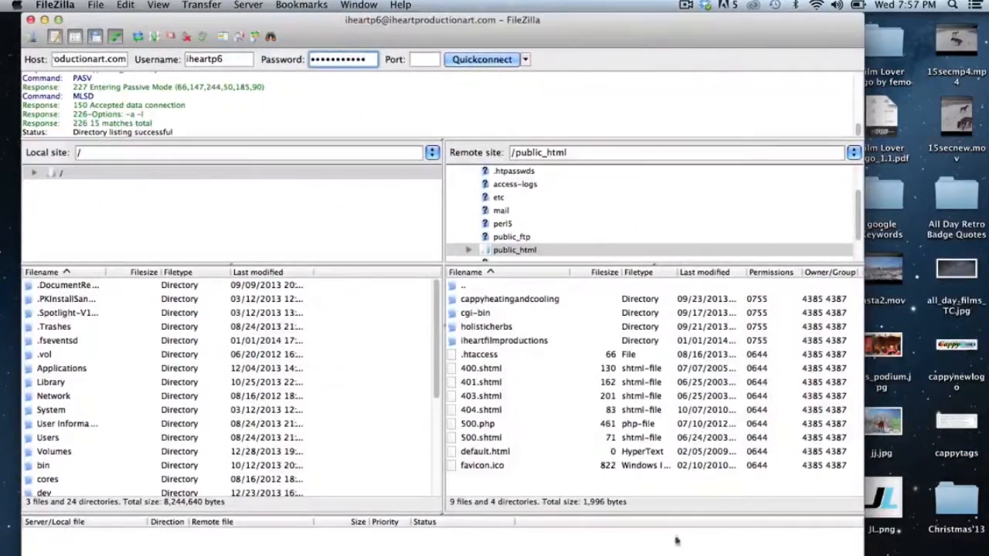
- Browse the server to iheartfilmproductions/wp-content/themes, move FileZilla right, and select the desktop theme folder
left_click_drag(863, 555, 648, 555)
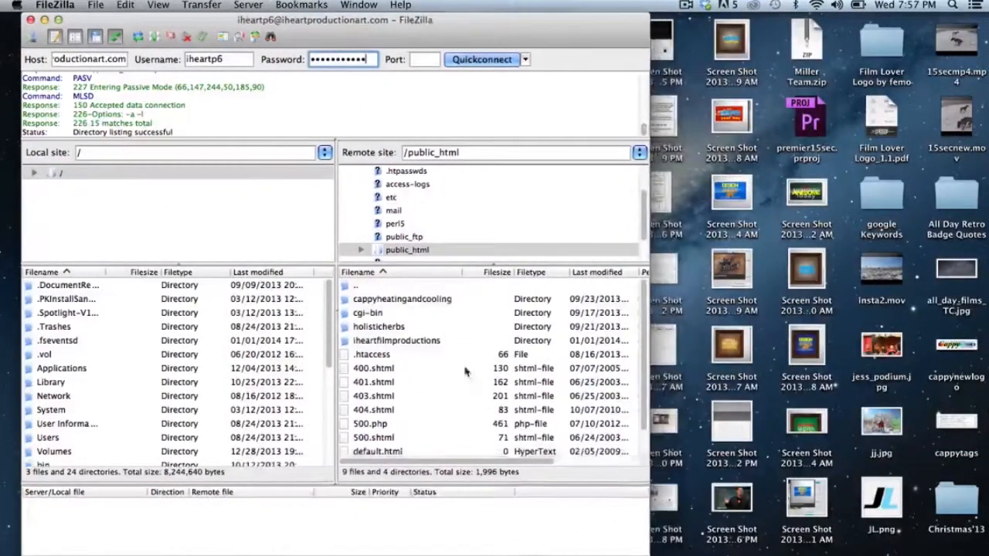
left_click(430, 341)
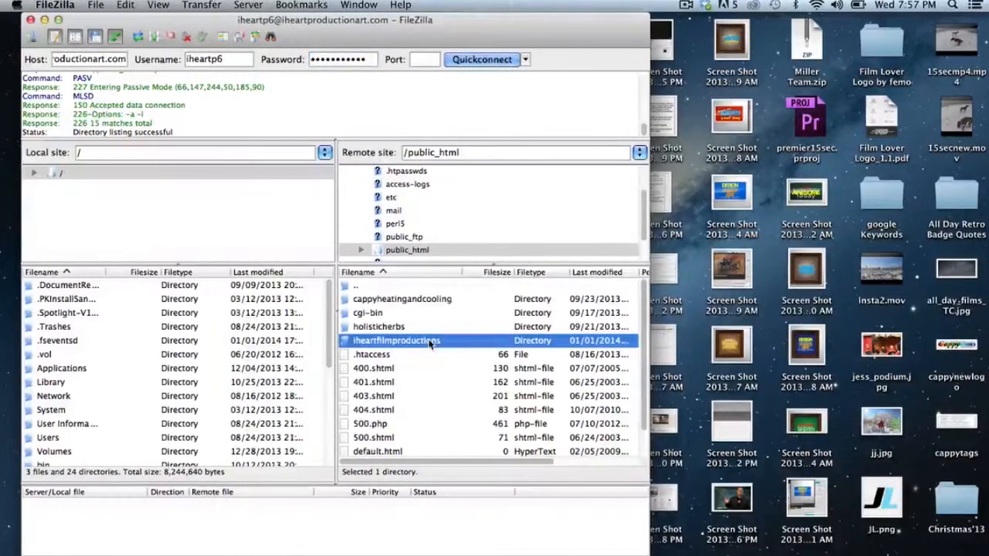
double_click(430, 341)
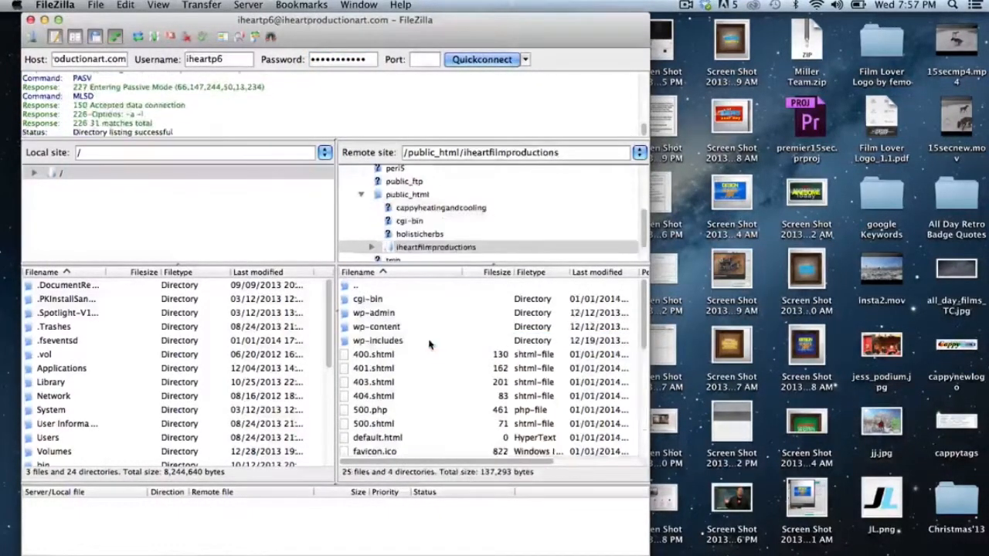
double_click(376, 327)
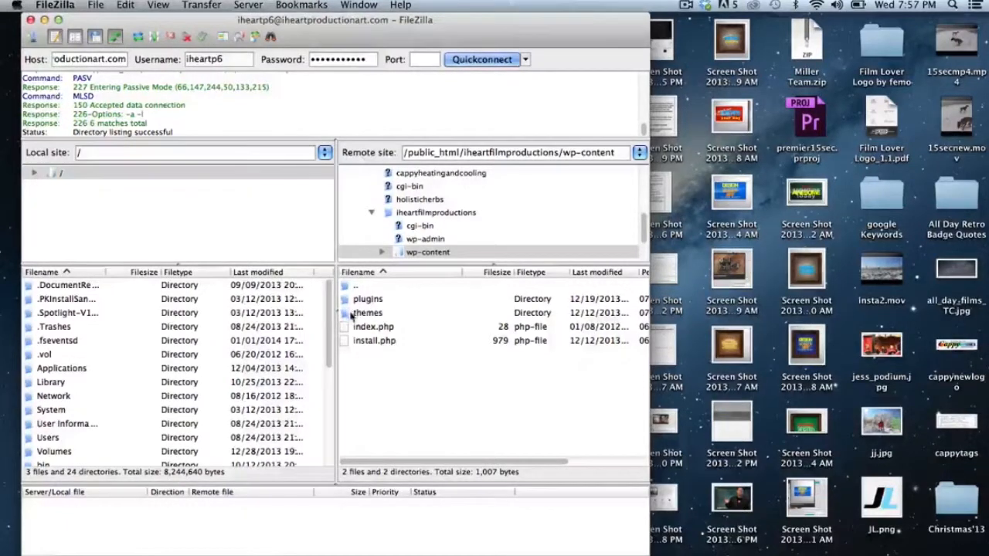
double_click(354, 313)
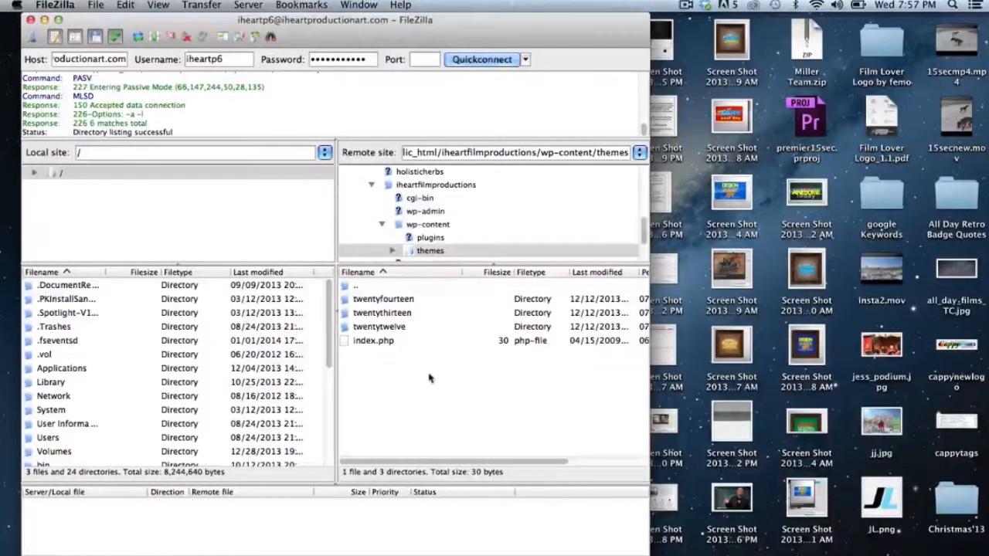
left_click_drag(417, 20, 794, 20)
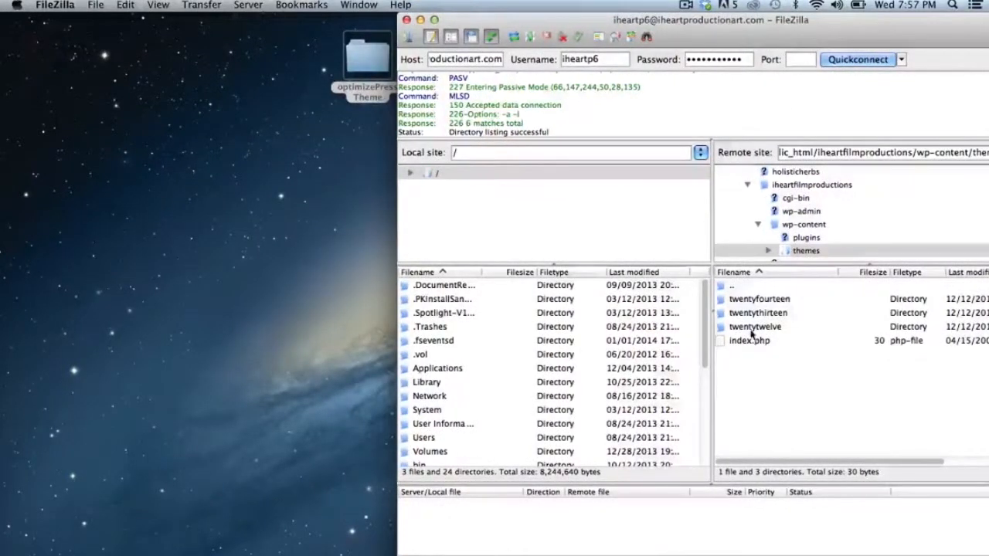
left_click(358, 69)
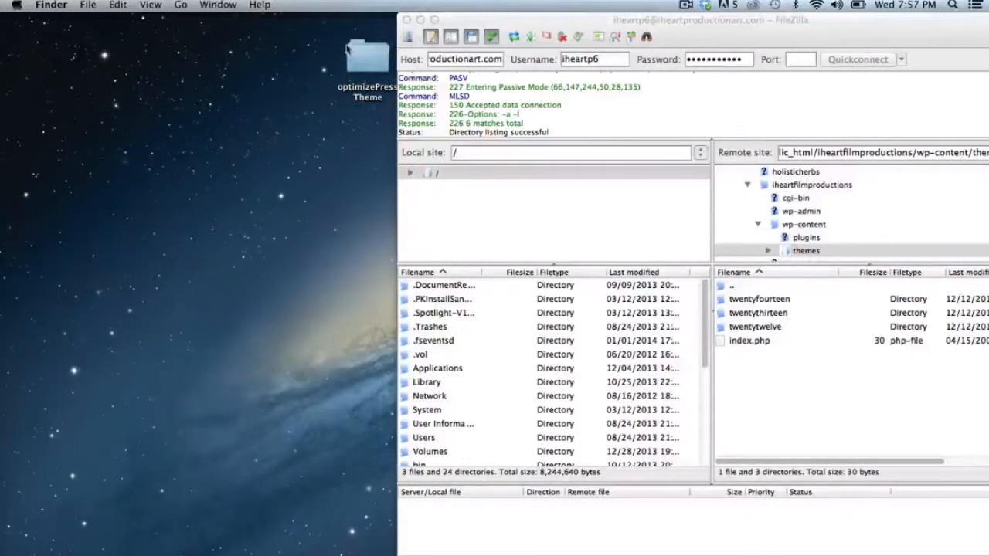
- Drag the optimizePressTheme desktop folder into the remote wp-content/themes list and enlarge the transfer queue
left_click_drag(359, 69, 569, 291)
left_click_drag(763, 407, 765, 409)
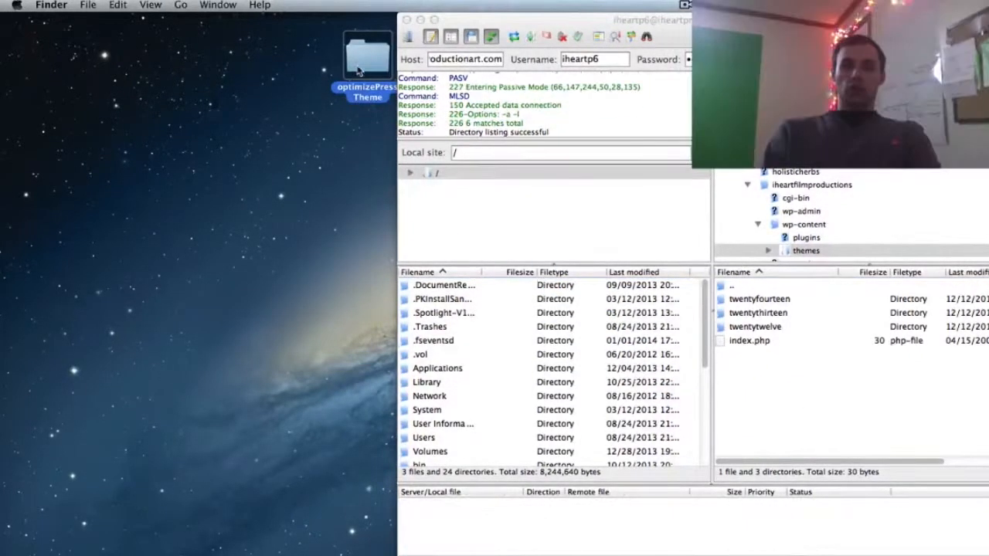
left_click(226, 88)
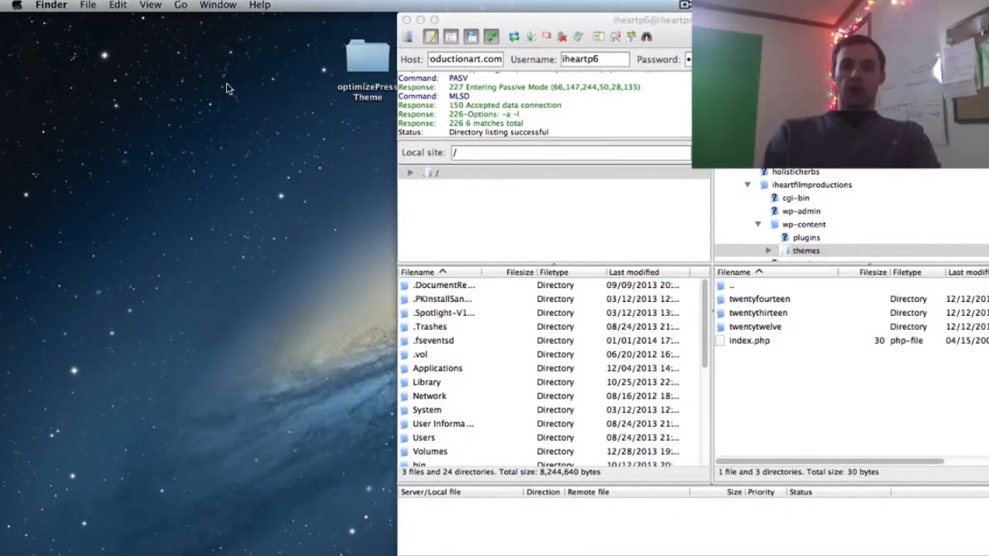
left_click_drag(355, 58, 800, 410)
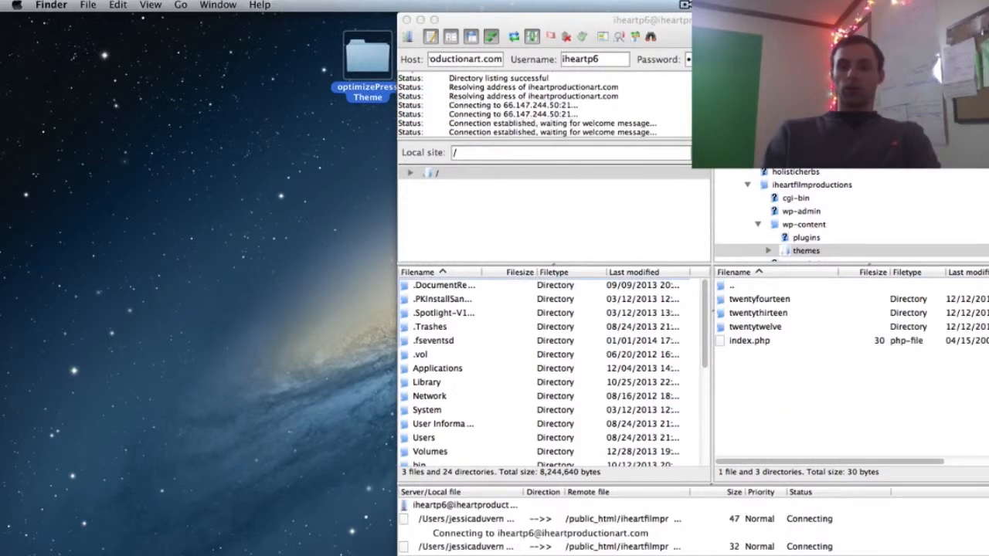
left_click_drag(712, 20, 333, 4)
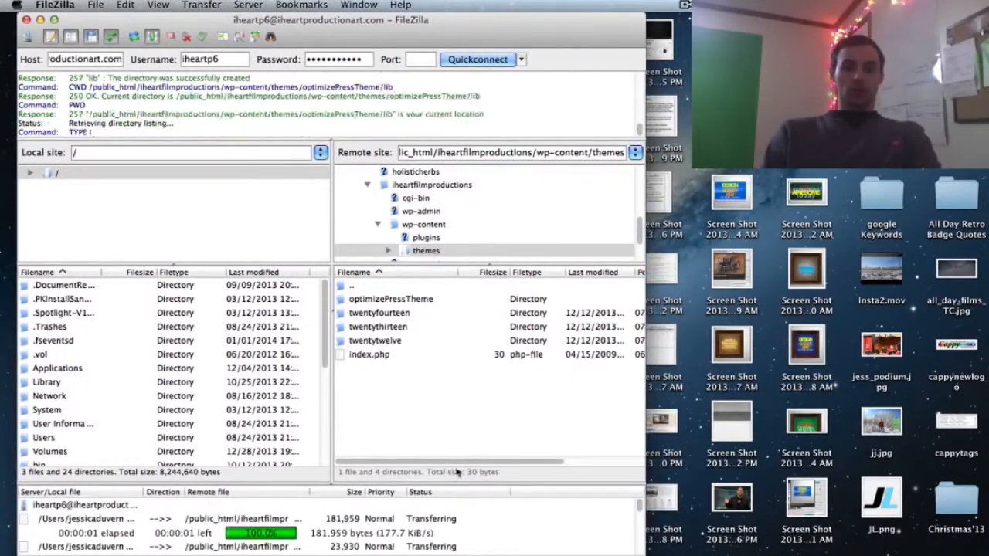
left_click_drag(471, 483, 457, 389)
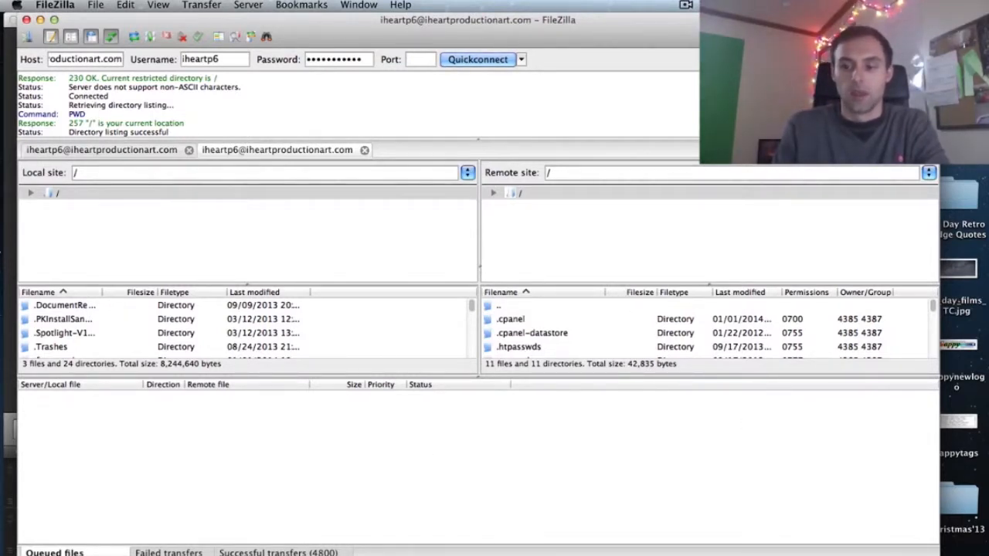
- Resize FileZilla's panes and navigate the server to public_html/iheartfilmproductions/wp-content/themes
left_click_drag(937, 555, 964, 555)
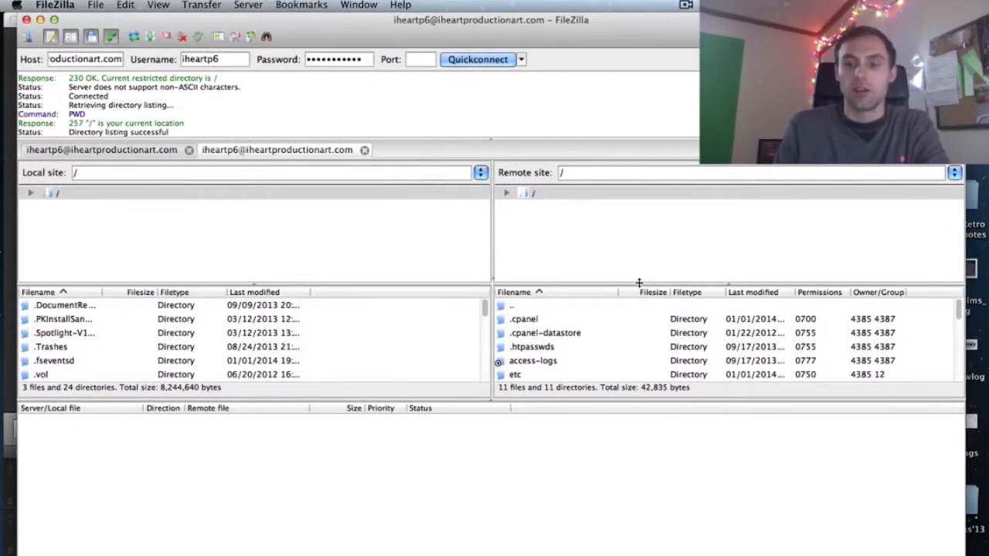
left_click_drag(637, 285, 621, 245)
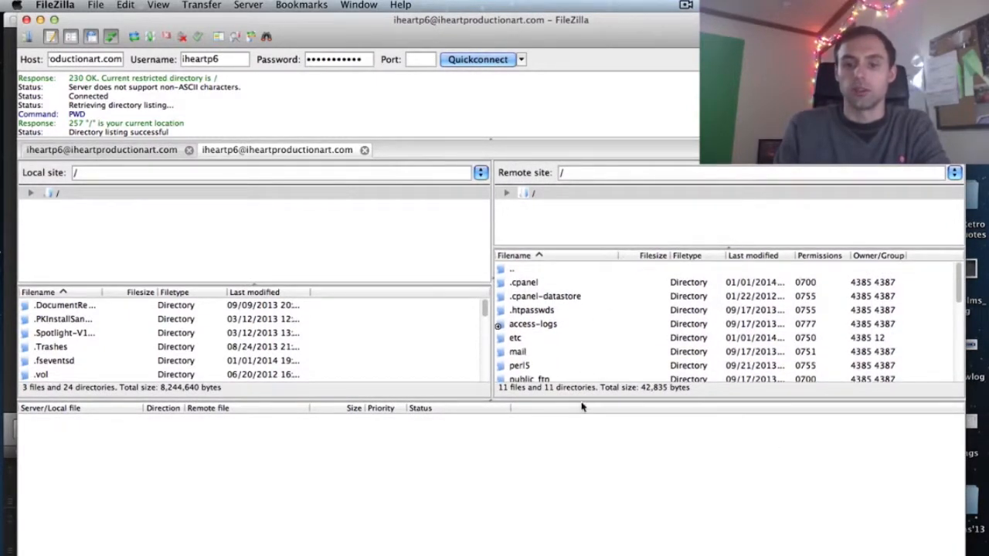
left_click_drag(579, 399, 579, 477)
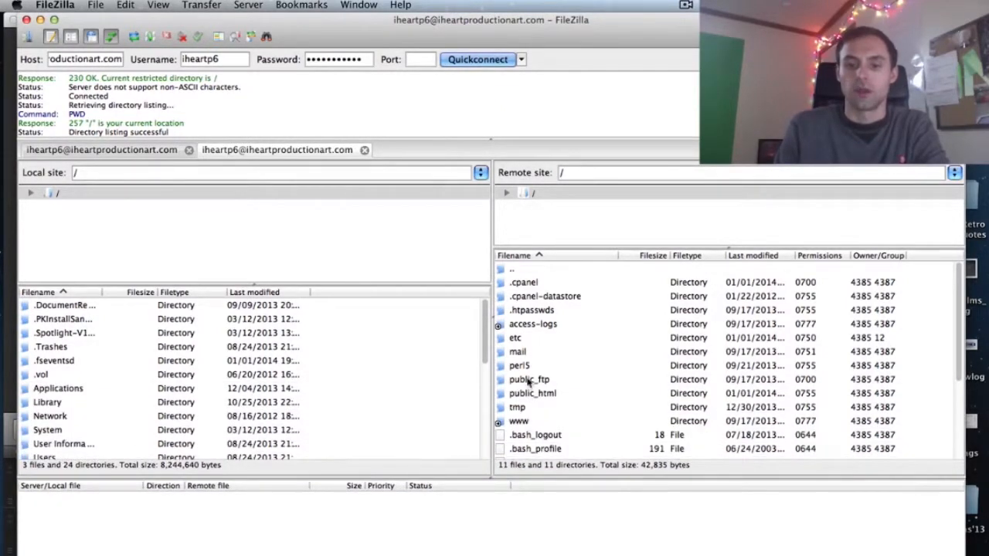
double_click(528, 380)
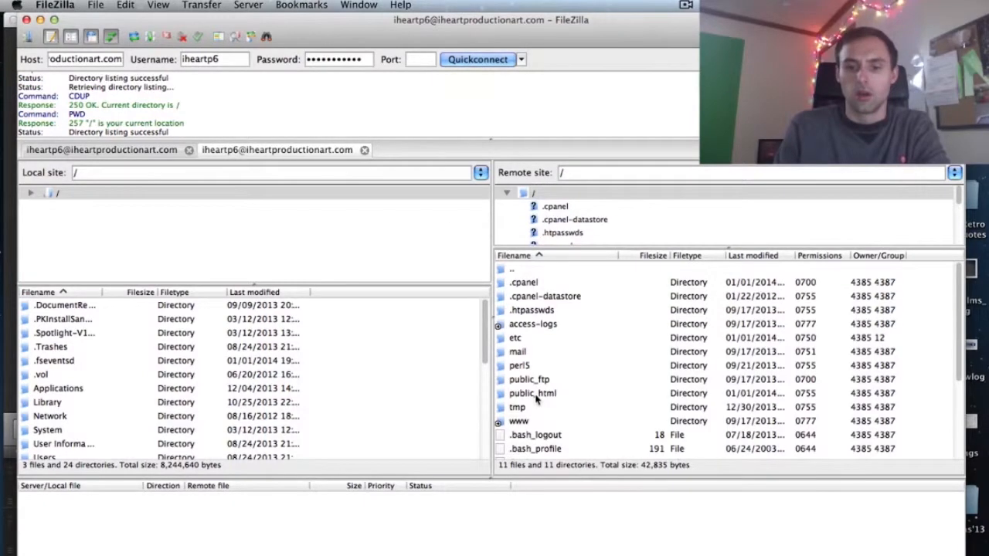
double_click(536, 395)
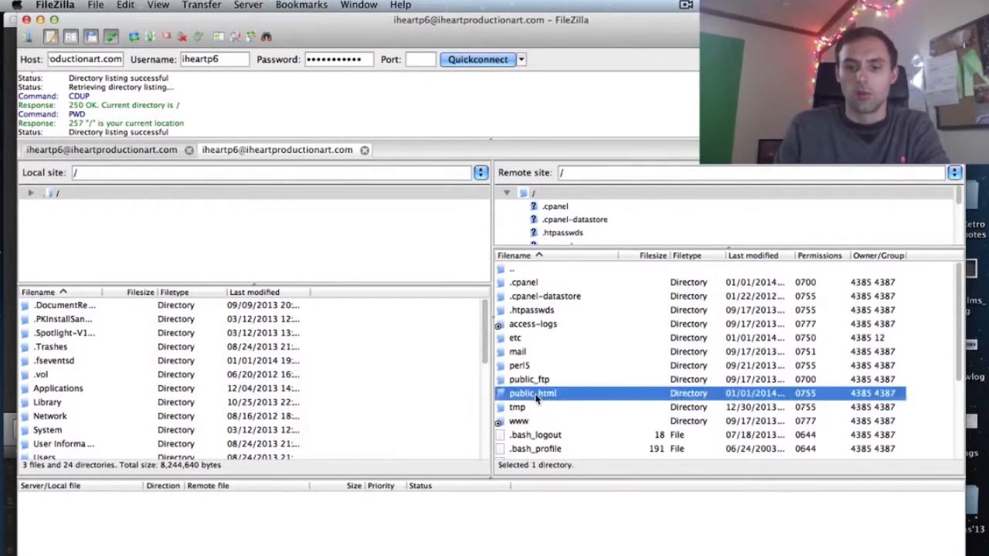
double_click(513, 270)
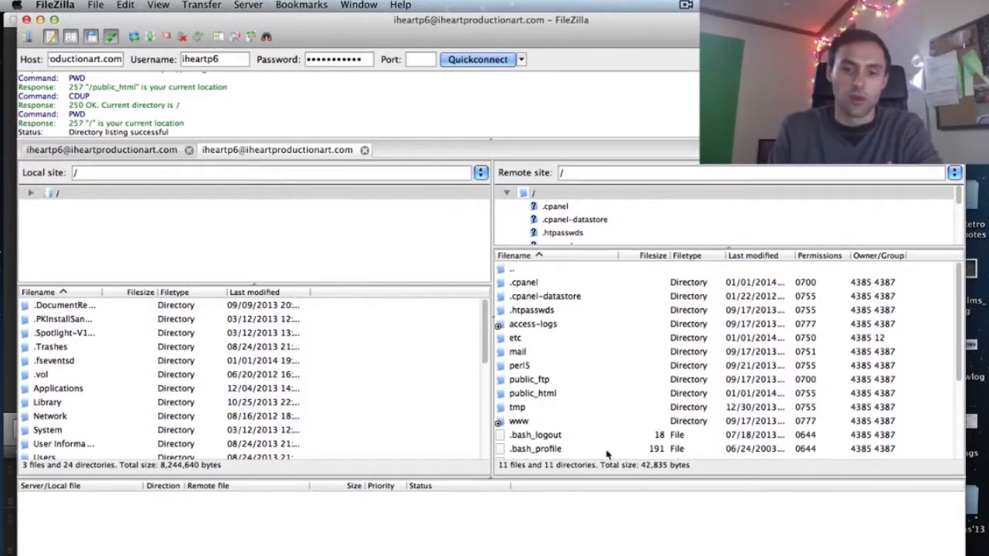
double_click(541, 395)
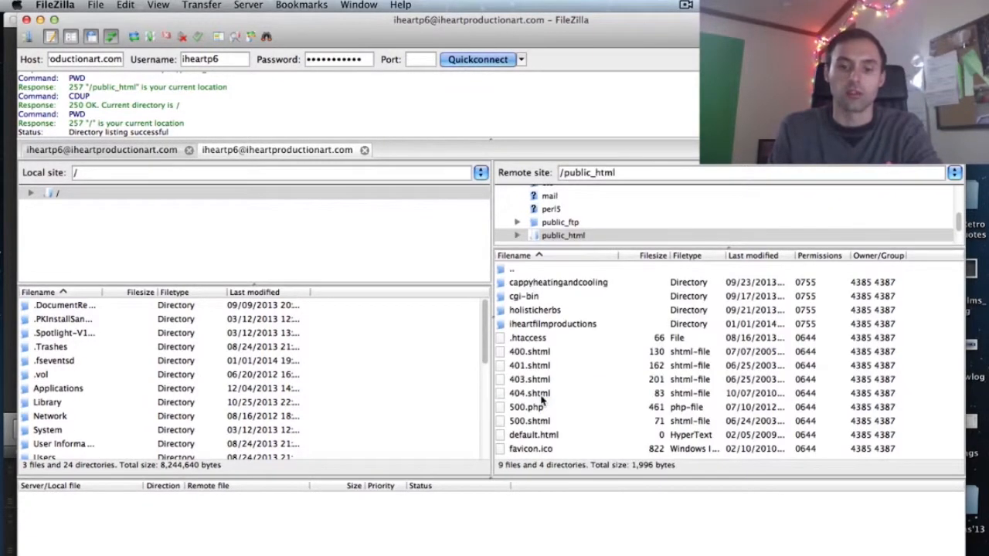
double_click(531, 325)
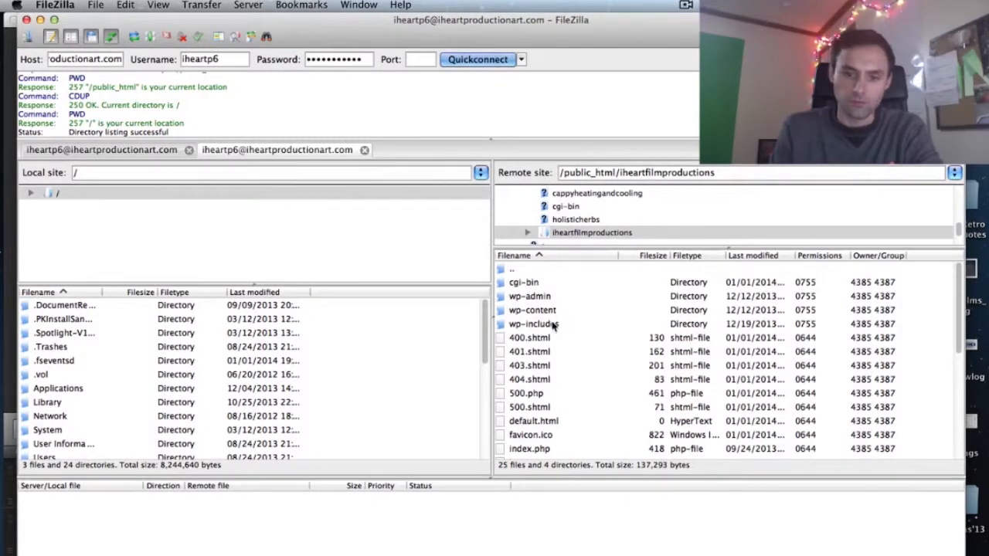
double_click(513, 311)
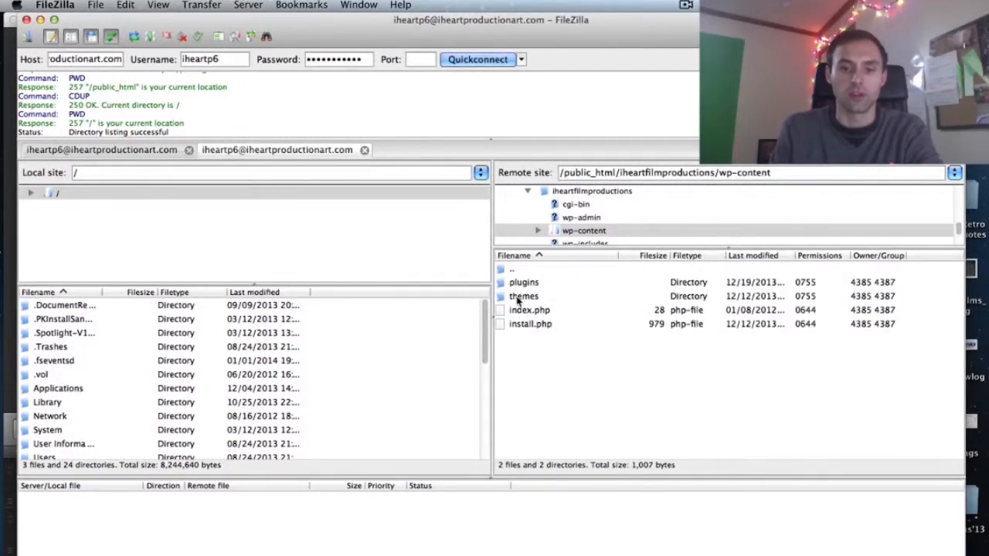
double_click(521, 296)
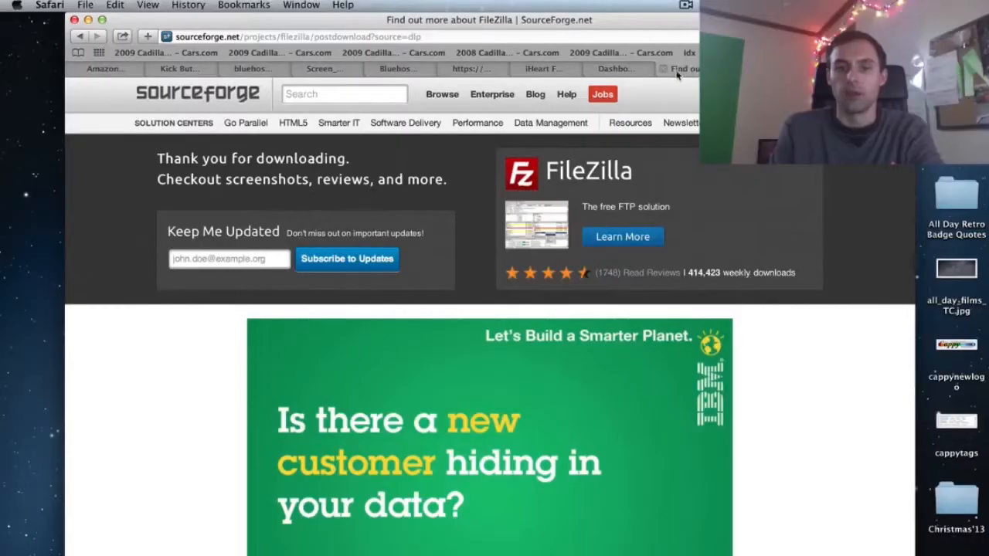
- Close the SourceForge tab and open OptimizePress Hub's Licensing page, scrolled to Registered API Keys
left_click(664, 70)
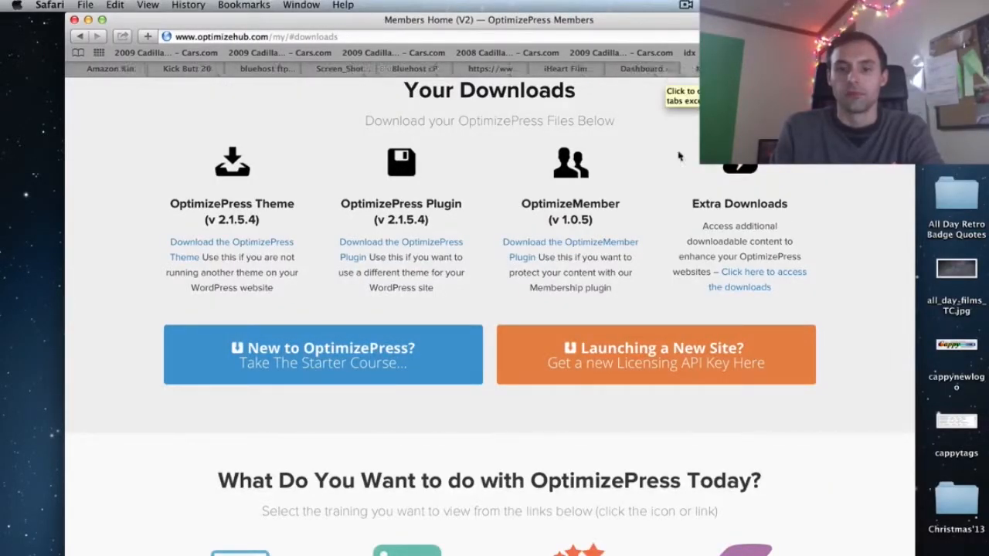
scroll(682, 214, "up", 5)
scroll(683, 219, "up", 3)
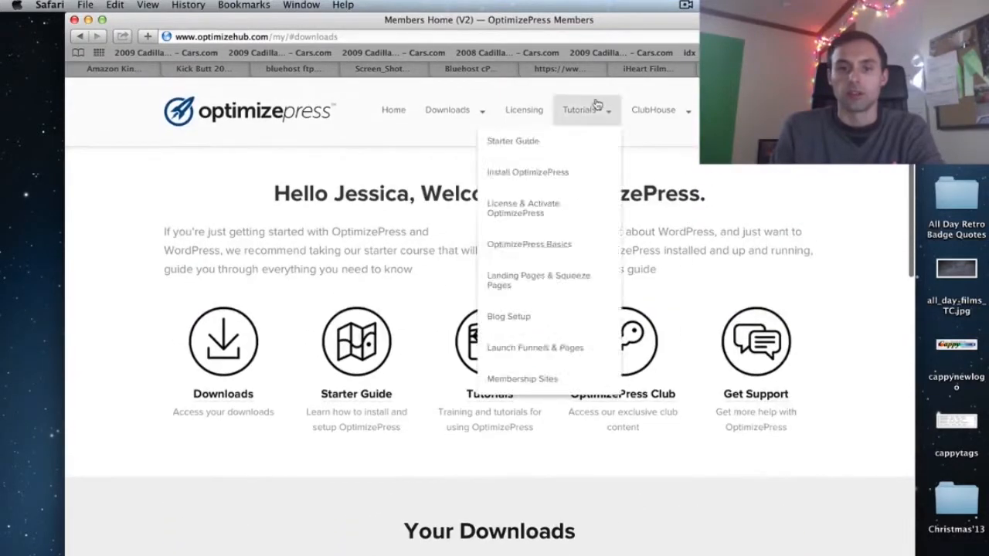
mouse_move(476, 121)
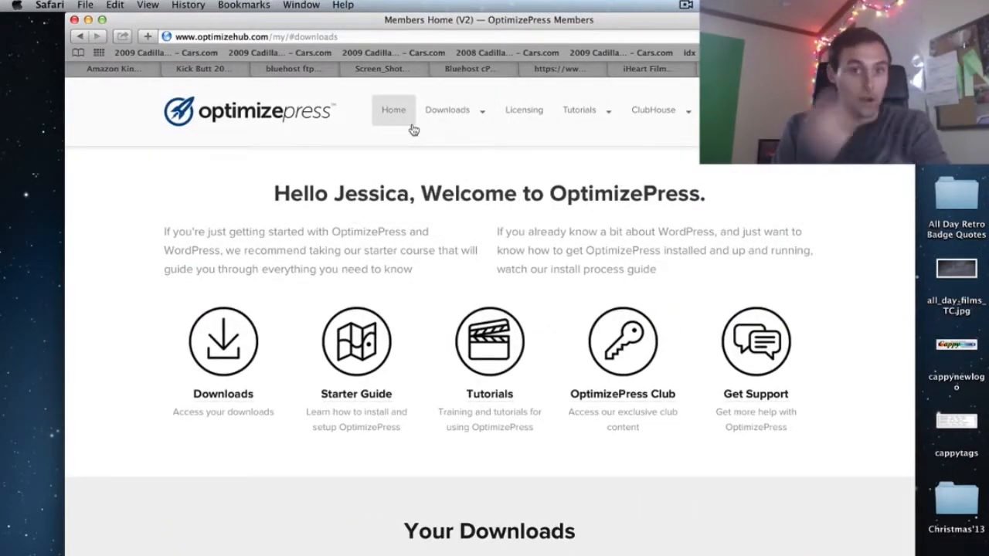
left_click(536, 123)
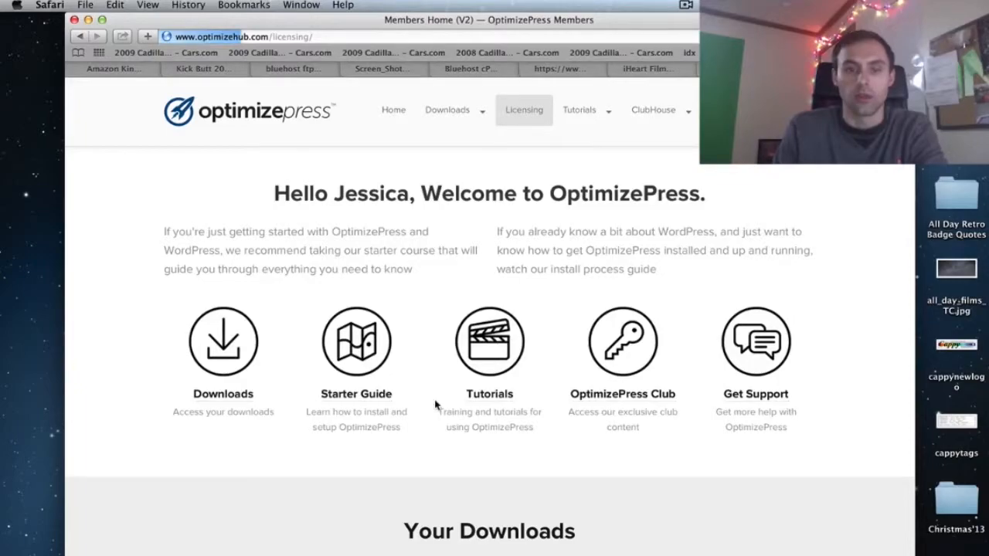
scroll(435, 405, "down", 3)
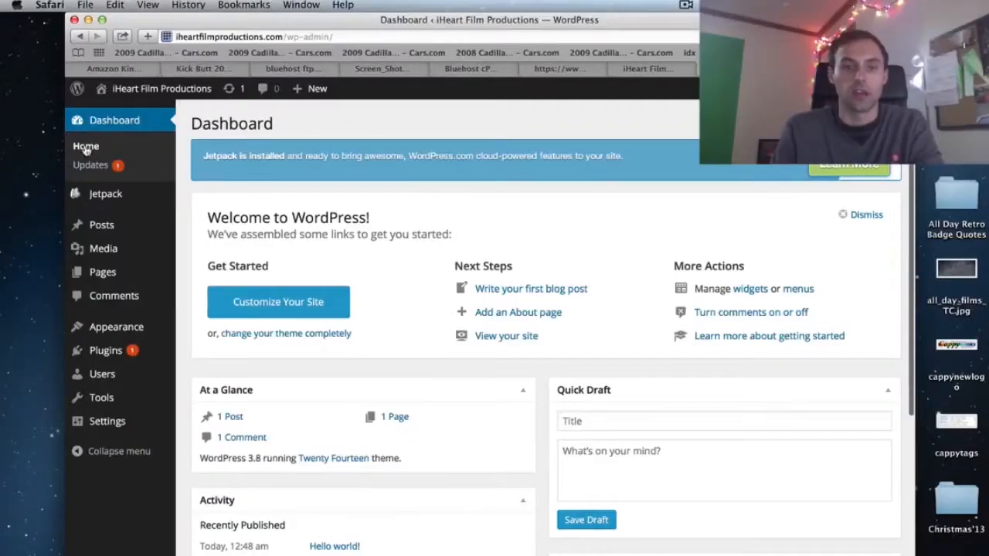
- Activate the OptimizePress theme card under Appearance > Themes
mouse_move(103, 331)
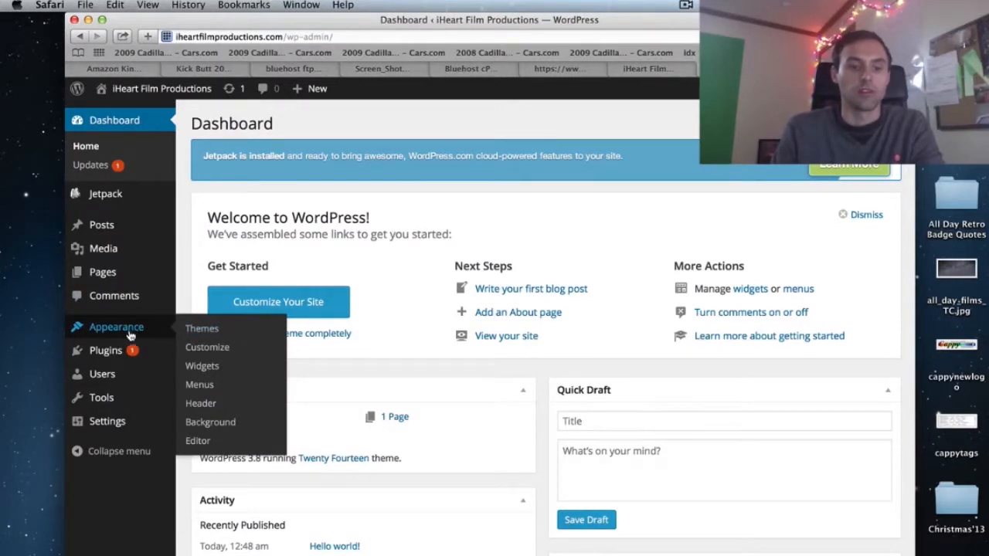
left_click(210, 329)
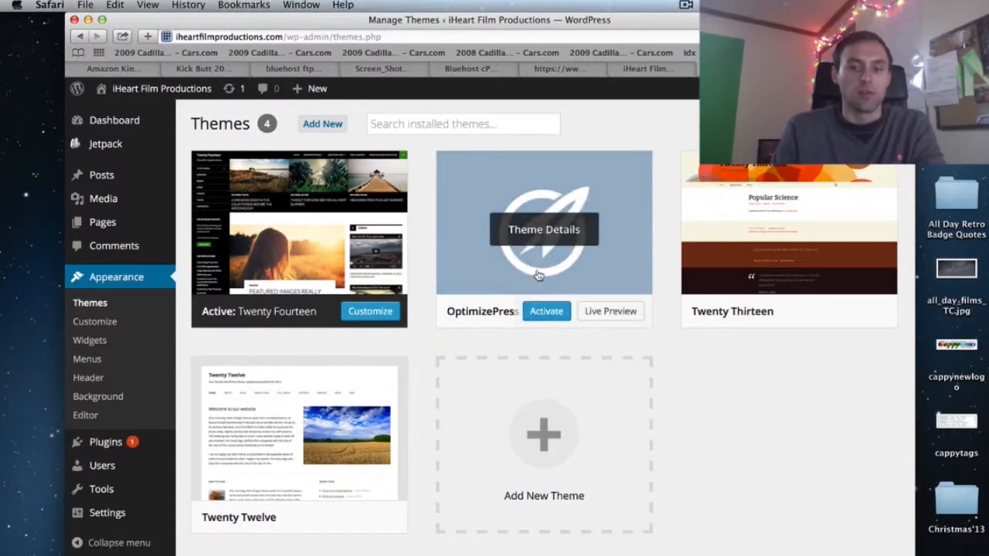
left_click(545, 311)
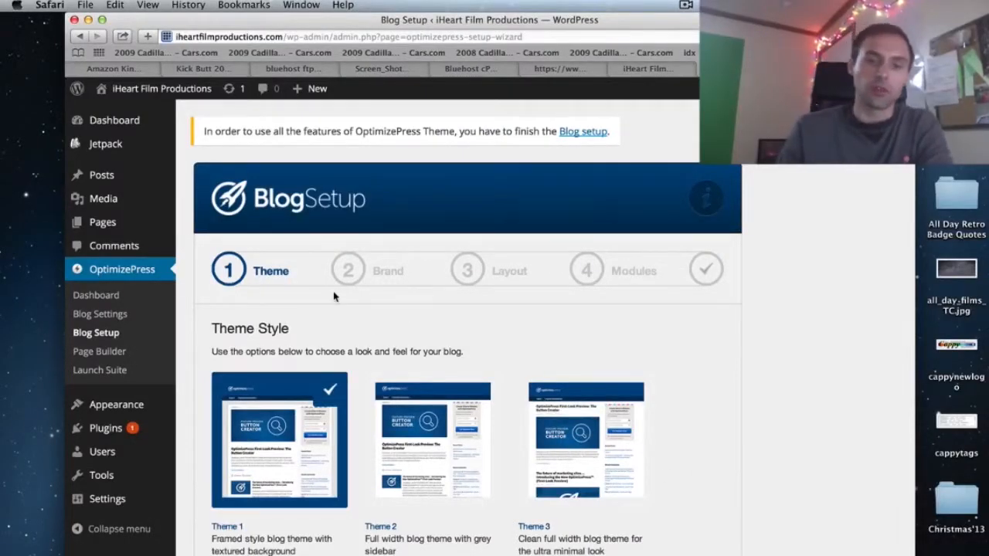
- Scroll through the Theme step with Theme 1 still selected, down to the Continue to Step 2 button
scroll(383, 294, "down", 4)
scroll(383, 294, "up", 3)
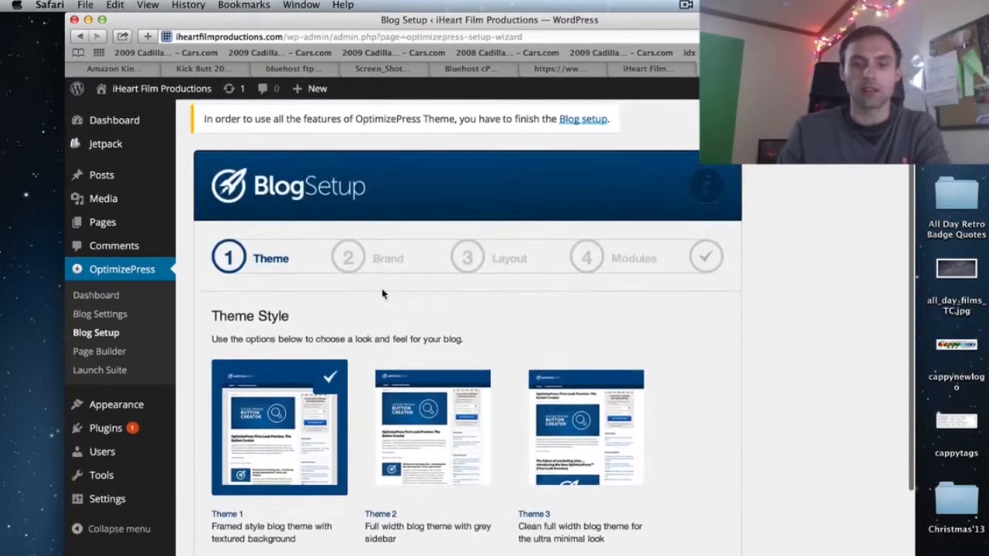
scroll(384, 293, "down", 2)
scroll(381, 292, "up", 1)
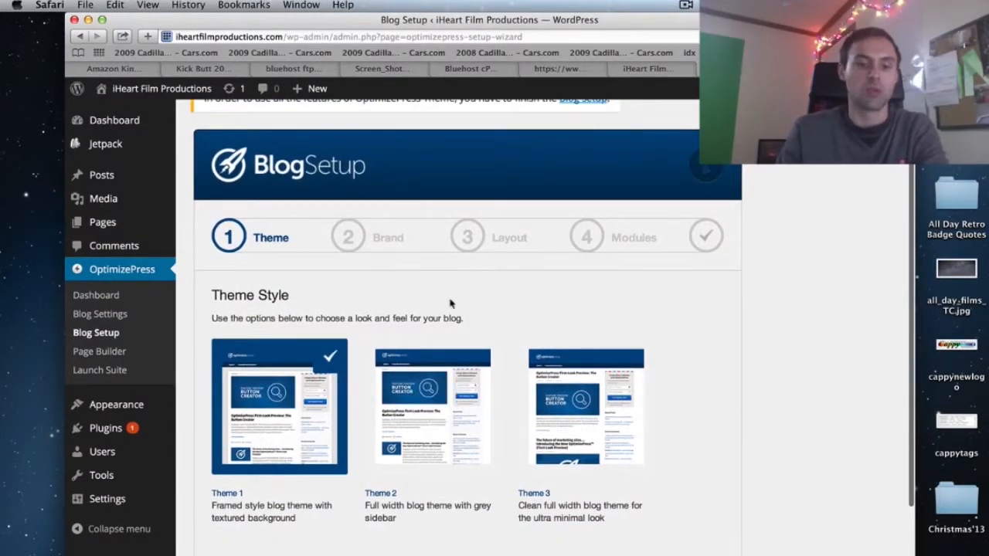
scroll(461, 311, "down", 3)
scroll(461, 311, "up", 4)
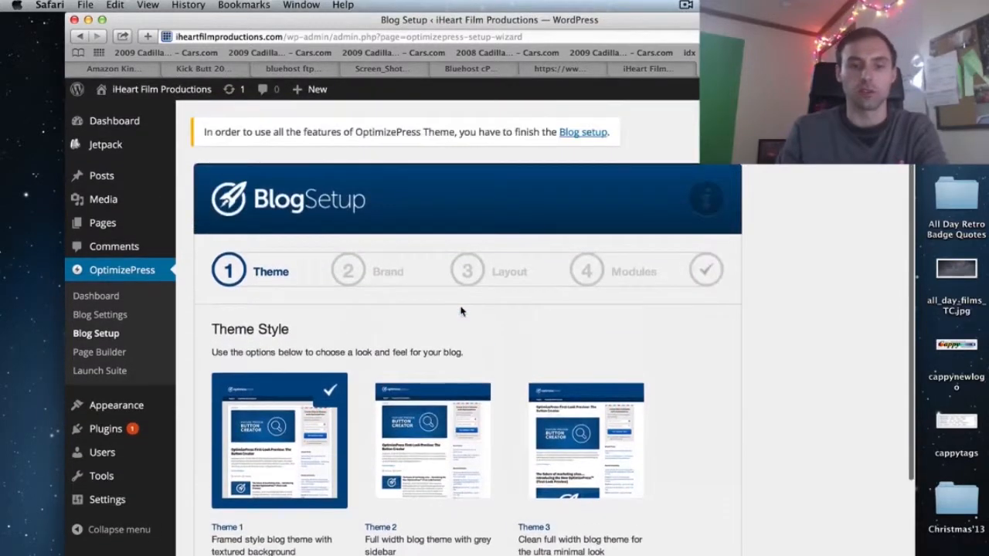
scroll(432, 344, "down", 3)
scroll(432, 356, "up", 1)
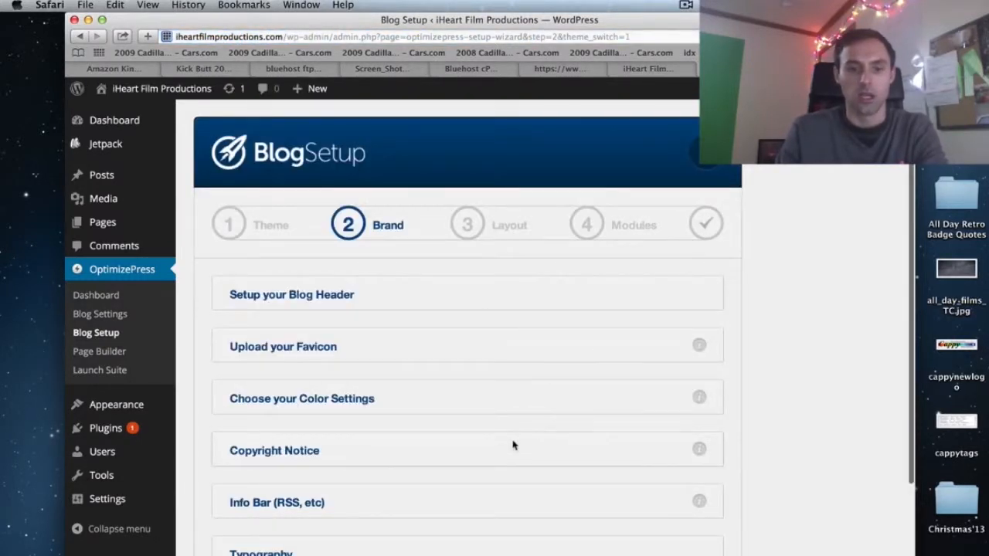
scroll(513, 445, "down", 2)
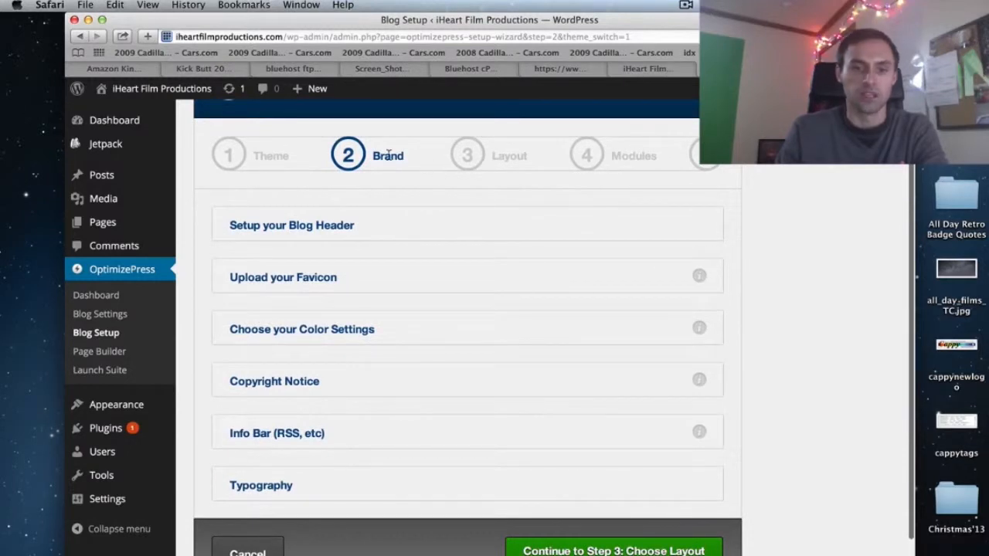